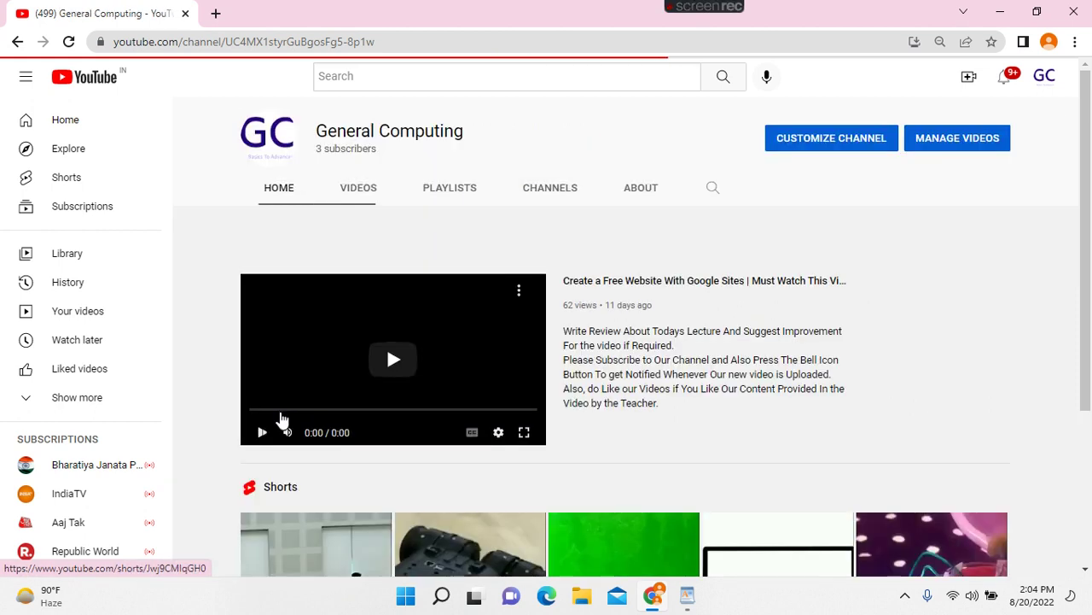
Step: Review the General Computing channel's name, subscriber count, Shorts and uploads on its home page
mouse_move(316, 149)
left_mouse_down()
mouse_move(355, 150)
mouse_move(314, 152)
left_mouse_up()
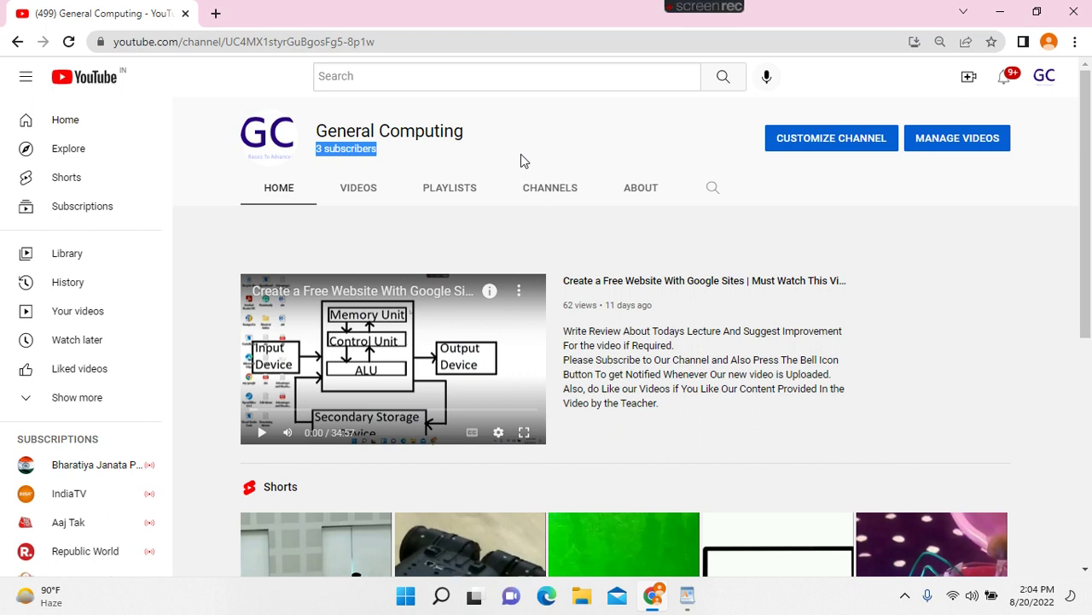
left_click_drag(469, 136, 316, 133)
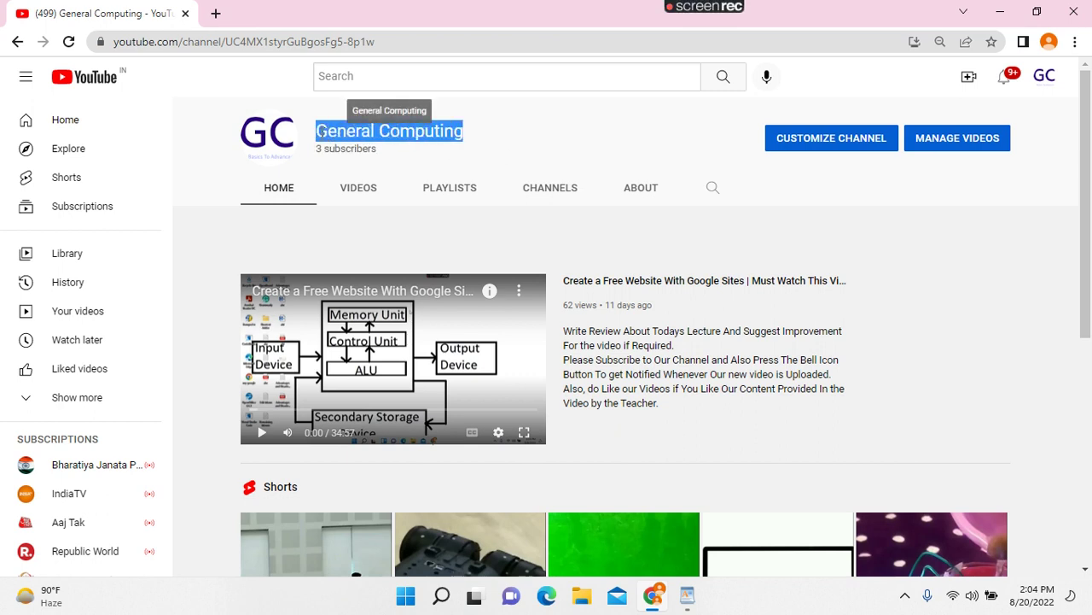
left_click(472, 144)
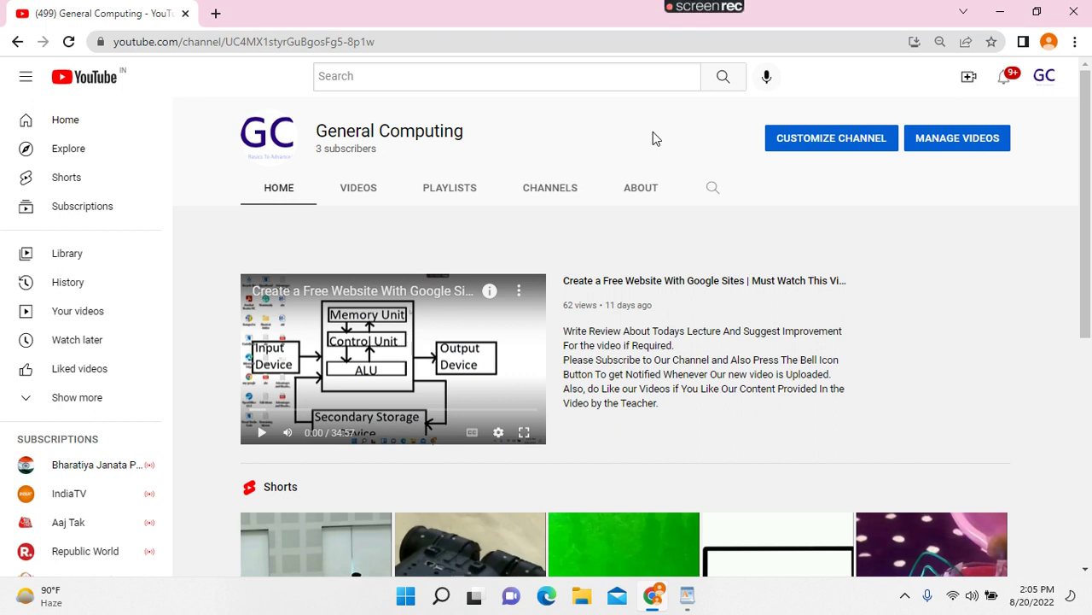
scroll(658, 207, "down", 5)
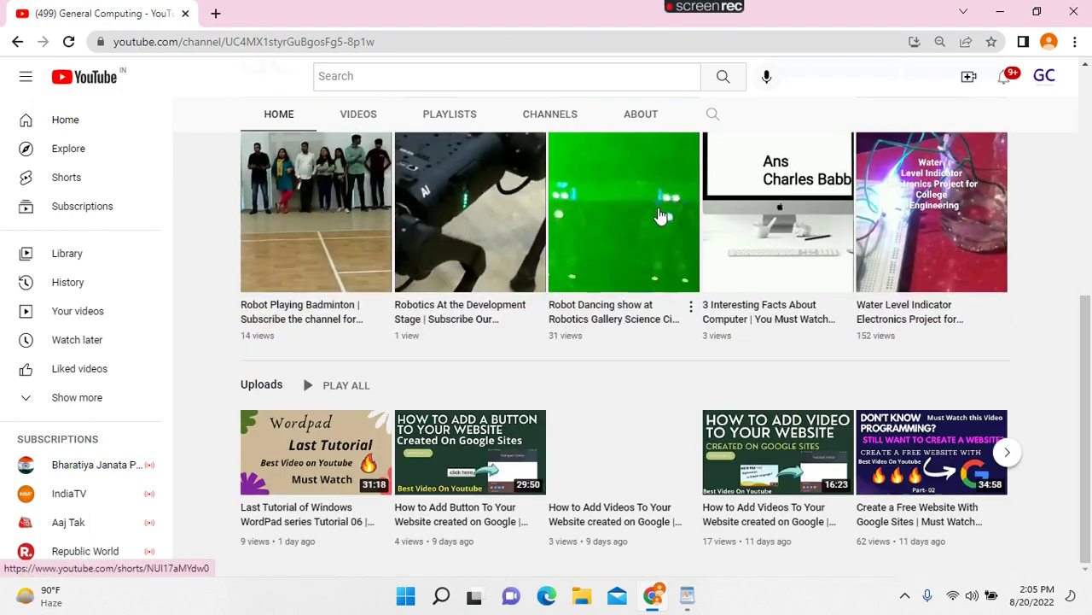
scroll(367, 139, "up", 4)
Step: Browse the channel's full list of uploaded videos, including the WordPad, Notepad, Paint and ICT tutorials
left_click(358, 151)
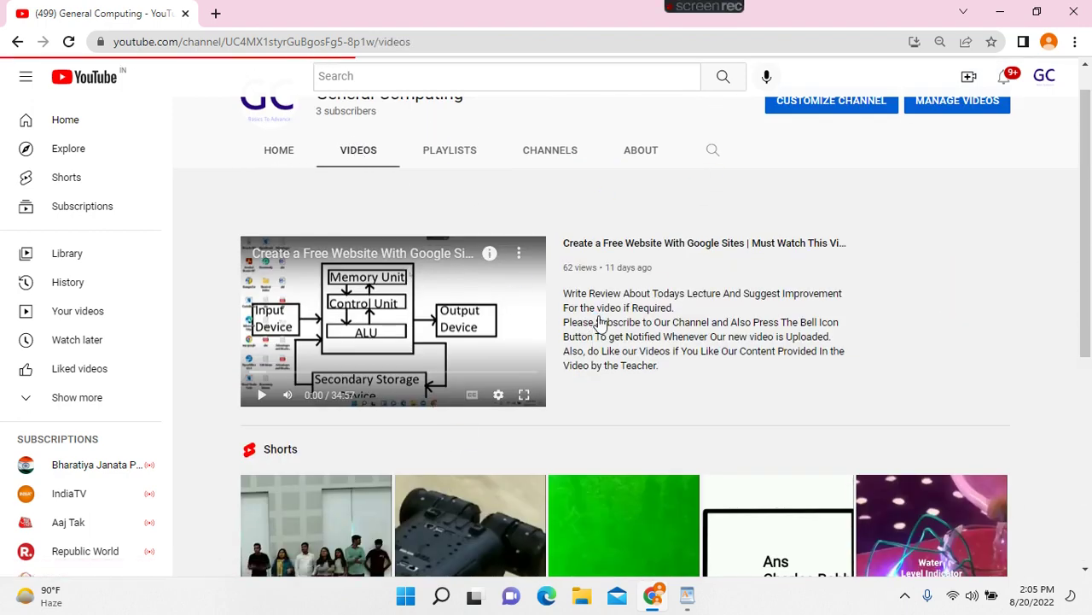
scroll(632, 294, "down", 8)
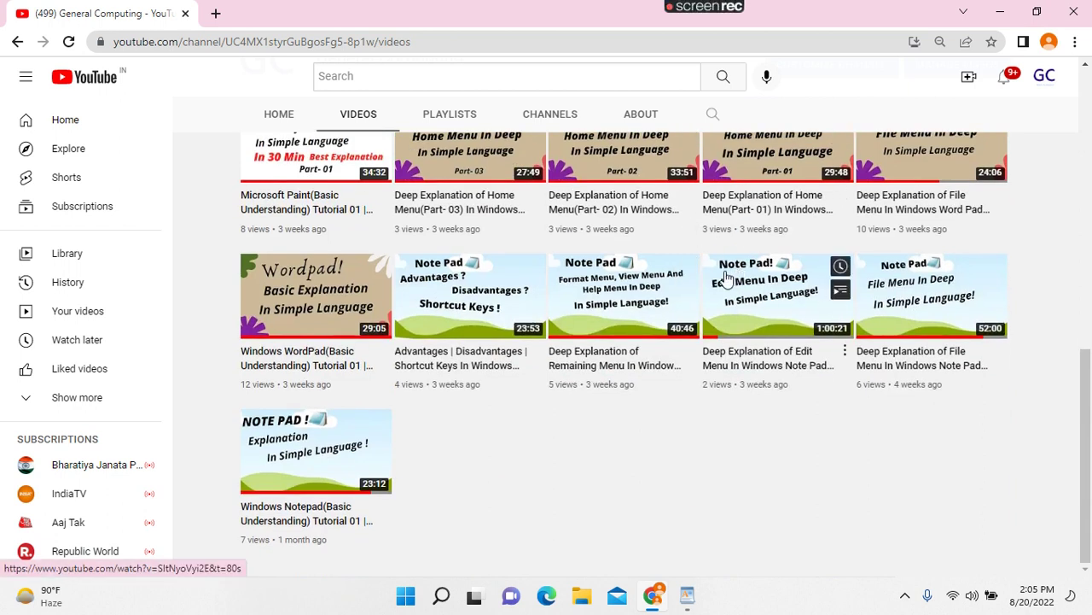
scroll(670, 326, "up", 3)
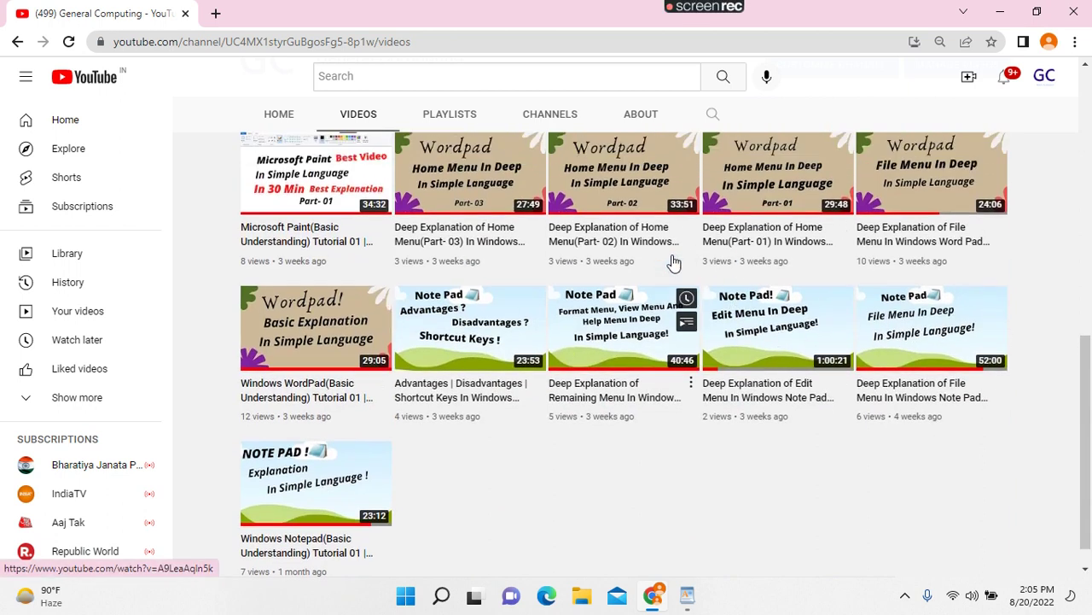
scroll(965, 372, "down", 3)
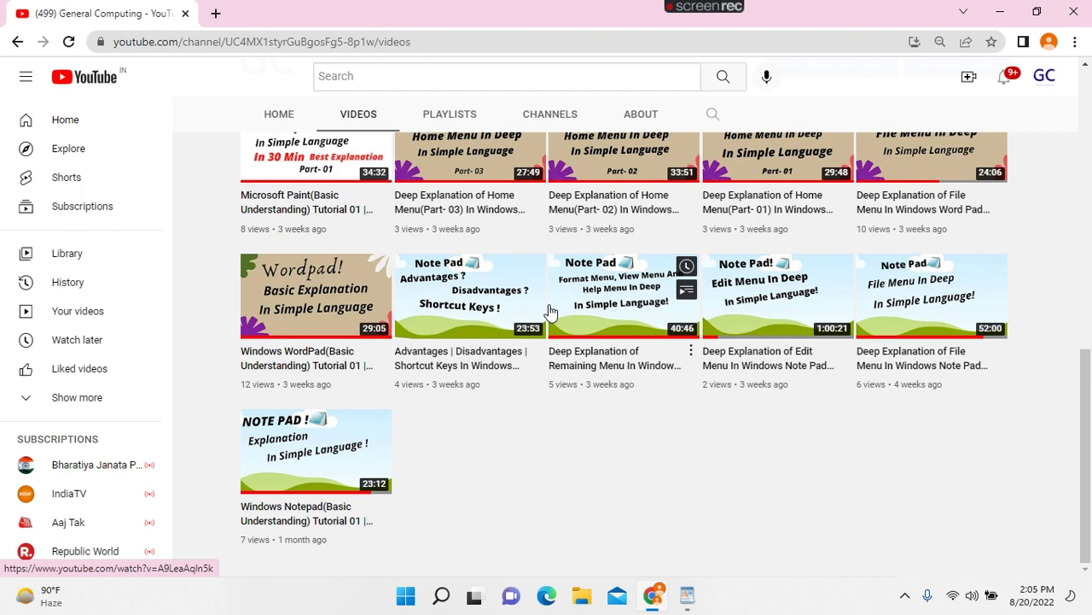
scroll(488, 279, "up", 3)
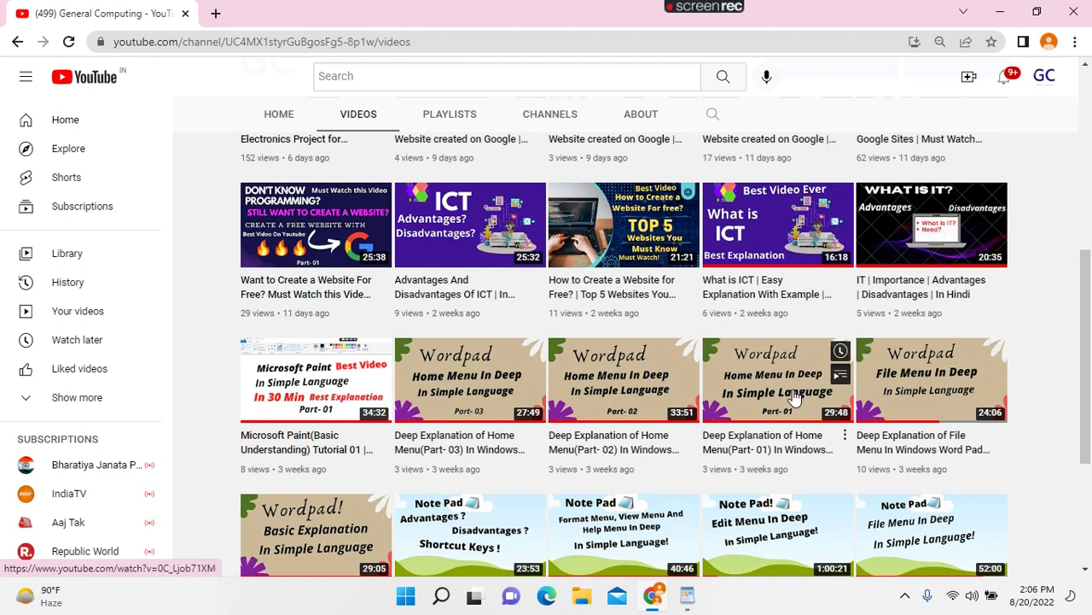
scroll(495, 239, "down", 2)
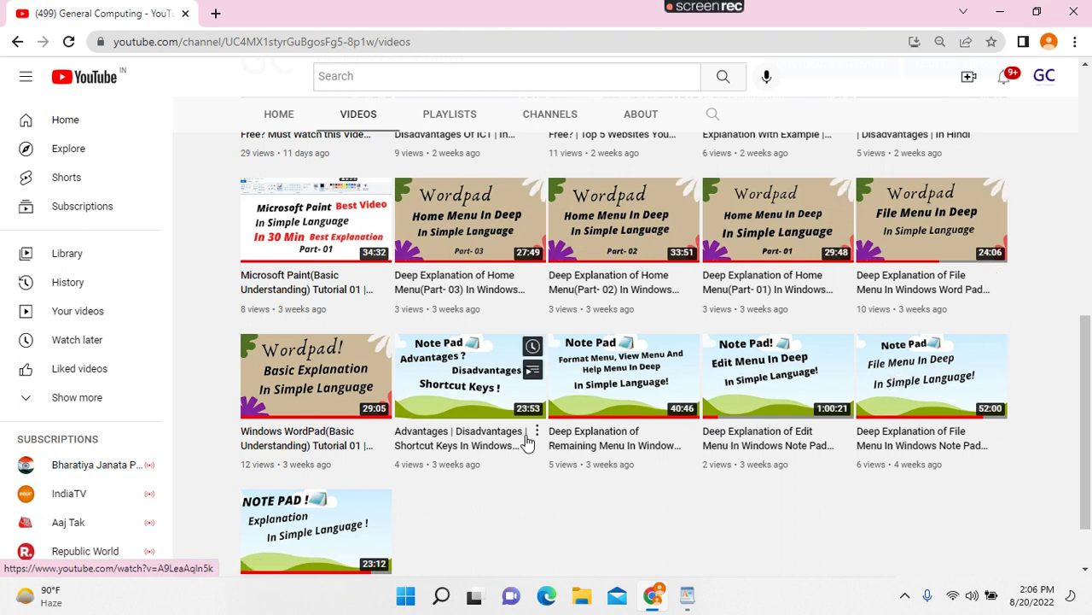
scroll(781, 350, "up", 4)
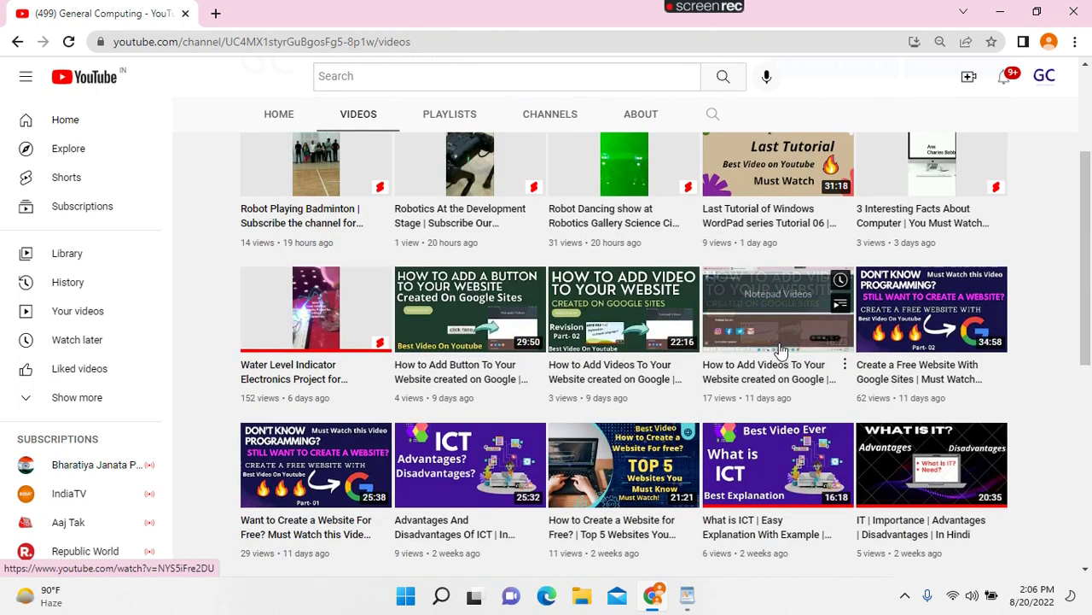
scroll(781, 350, "down", 3)
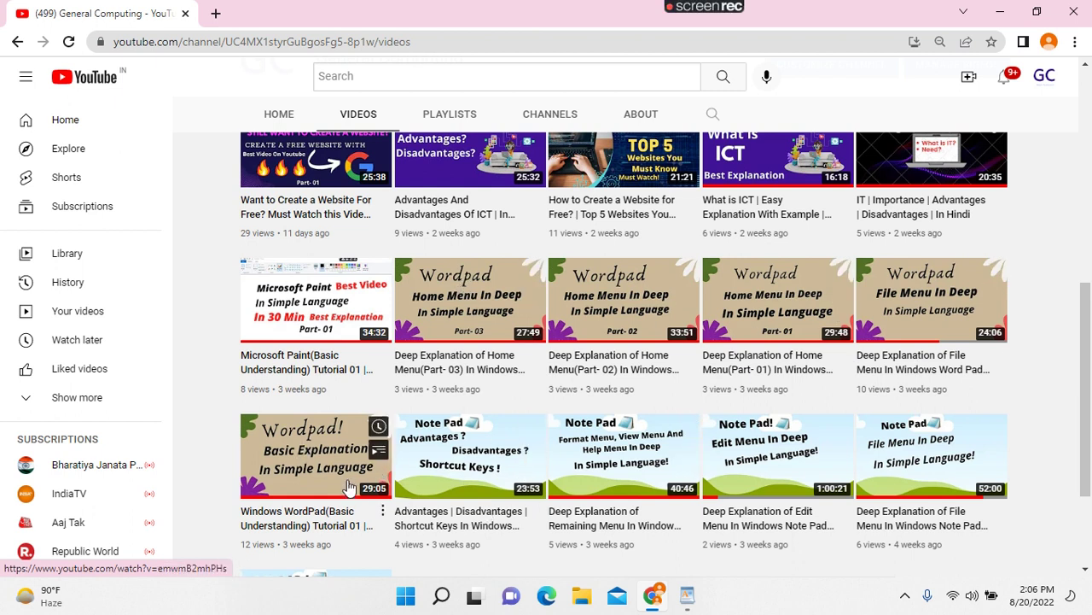
scroll(717, 375, "up", 5)
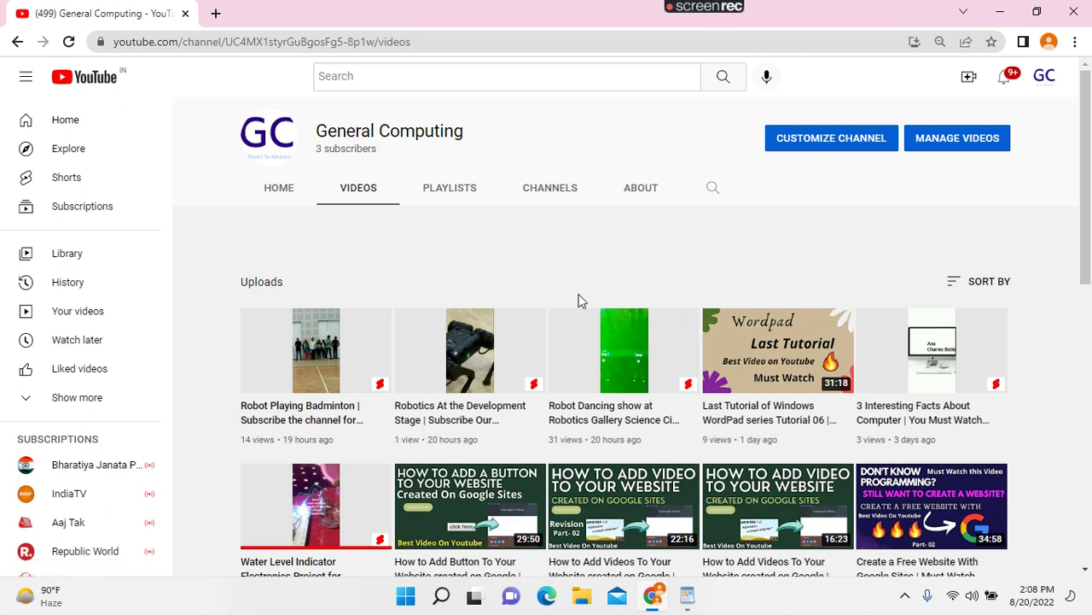
Step: Minimize the browser and switch to the blank WordPad document
left_click(1000, 11)
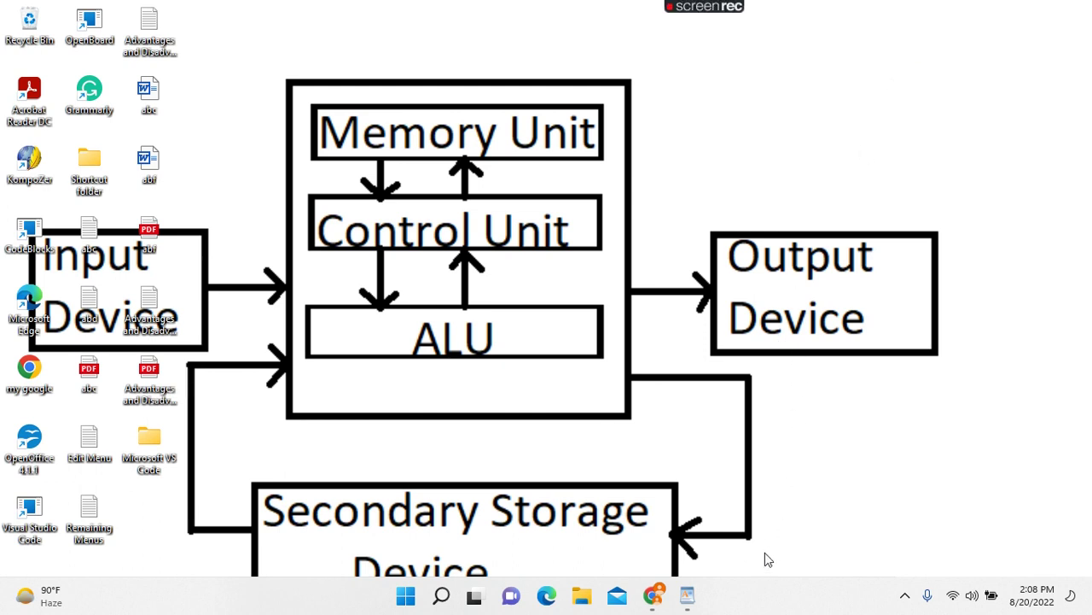
left_click(688, 597)
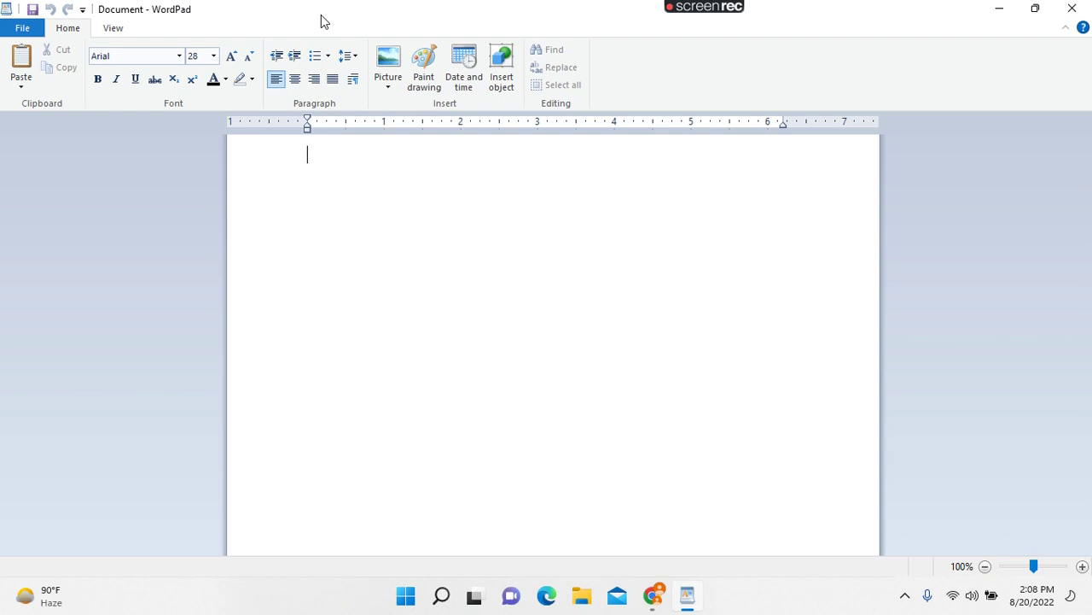
Step: Add the Open command to WordPad's Quick Access Toolbar and remove it again
left_click(83, 9)
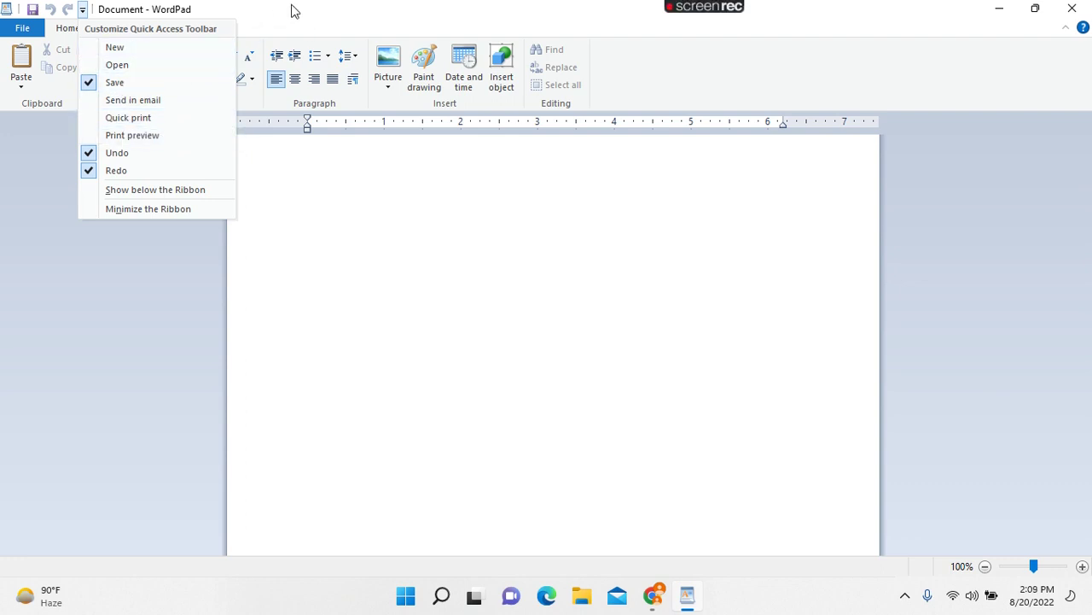
left_click(135, 66)
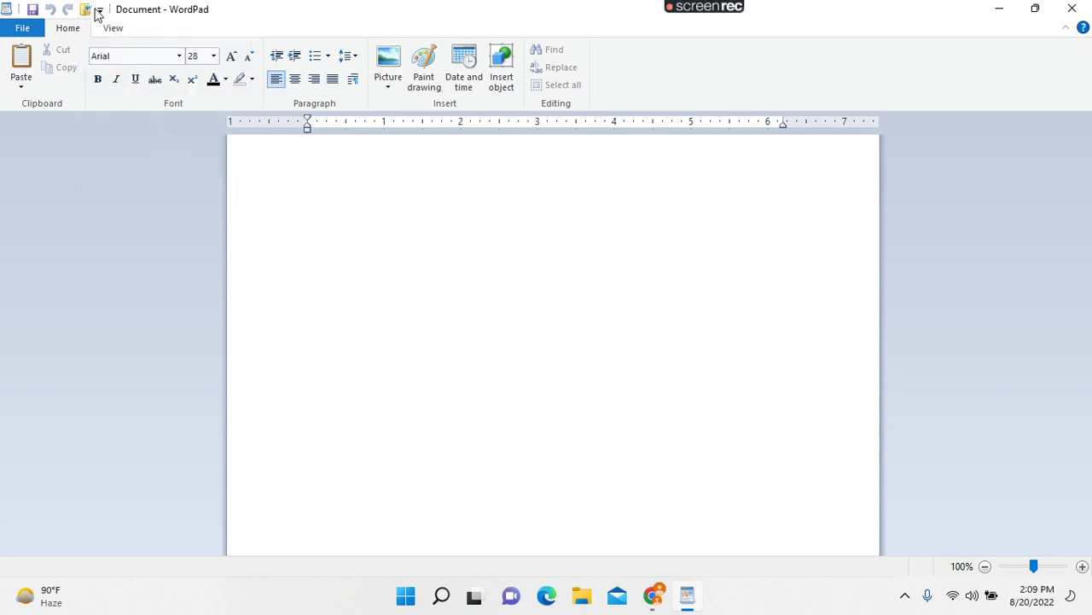
left_click(99, 10)
left_click(155, 64)
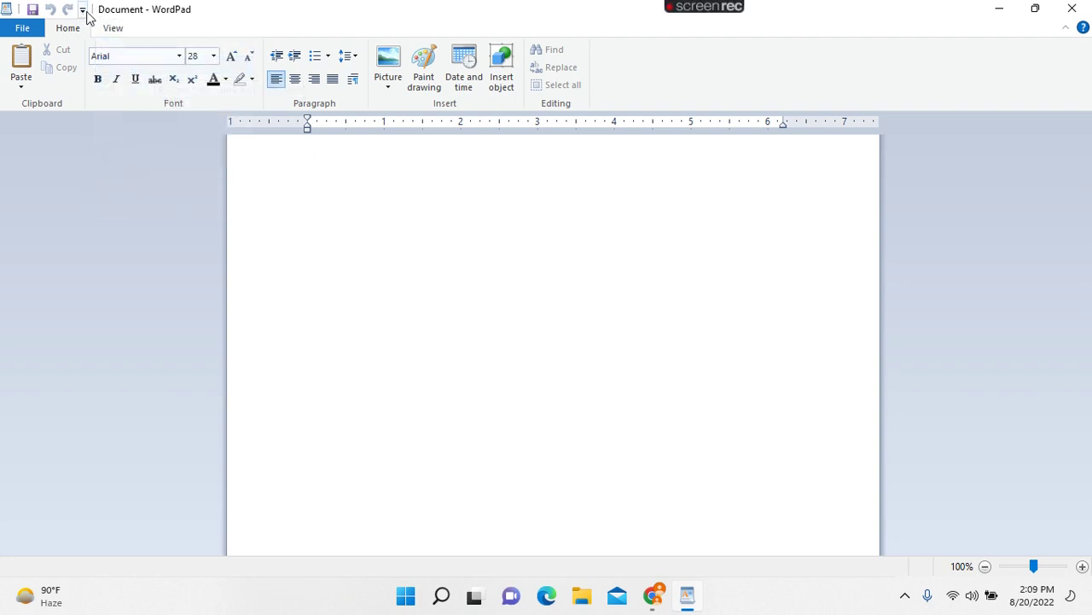
Step: Try out the Open command from the Quick Access Toolbar, dismissing its dialog and taking the command off the toolbar
left_click(31, 27)
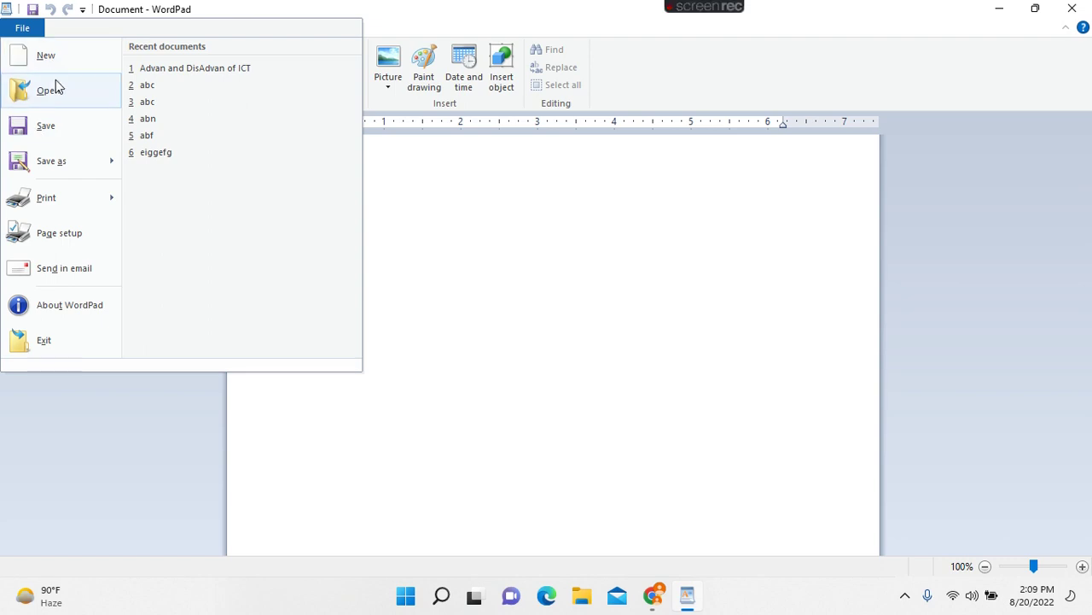
left_click(90, 376)
left_click(83, 9)
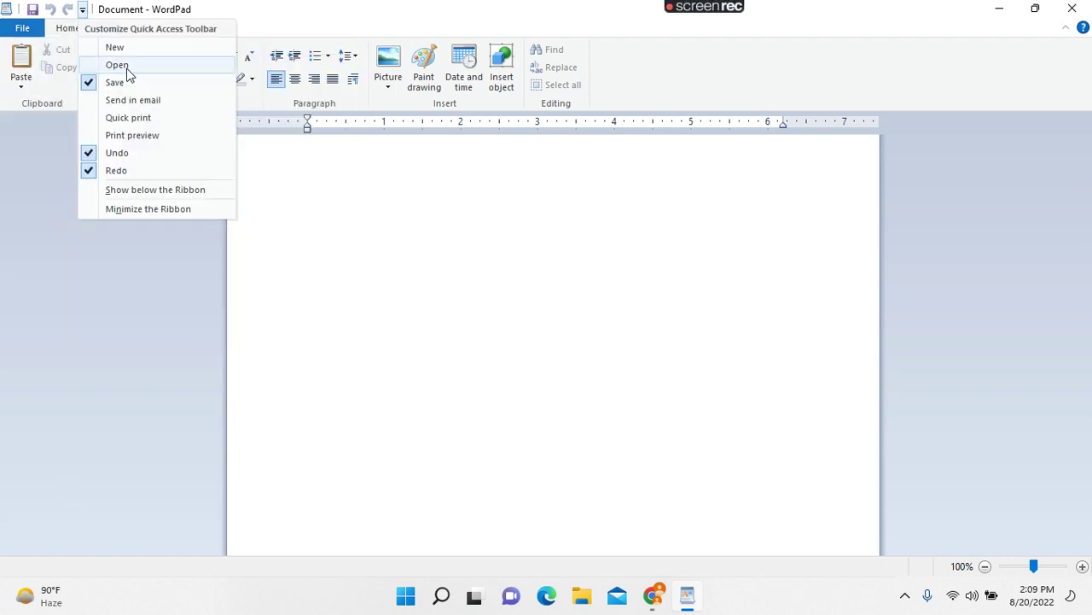
left_click(120, 65)
left_click(85, 11)
left_click(805, 97)
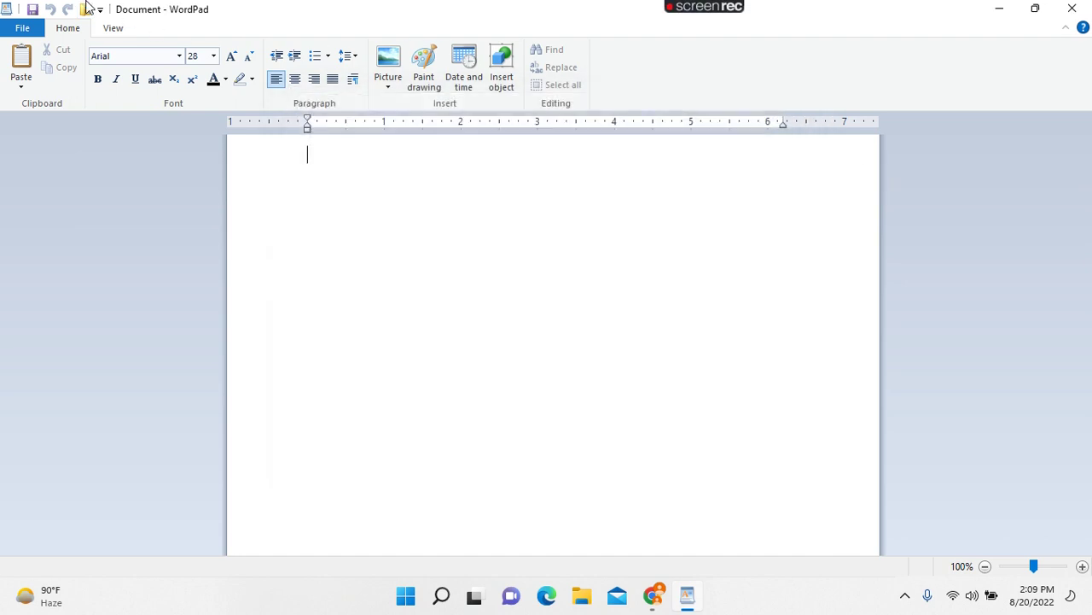
left_click(100, 9)
left_click(138, 65)
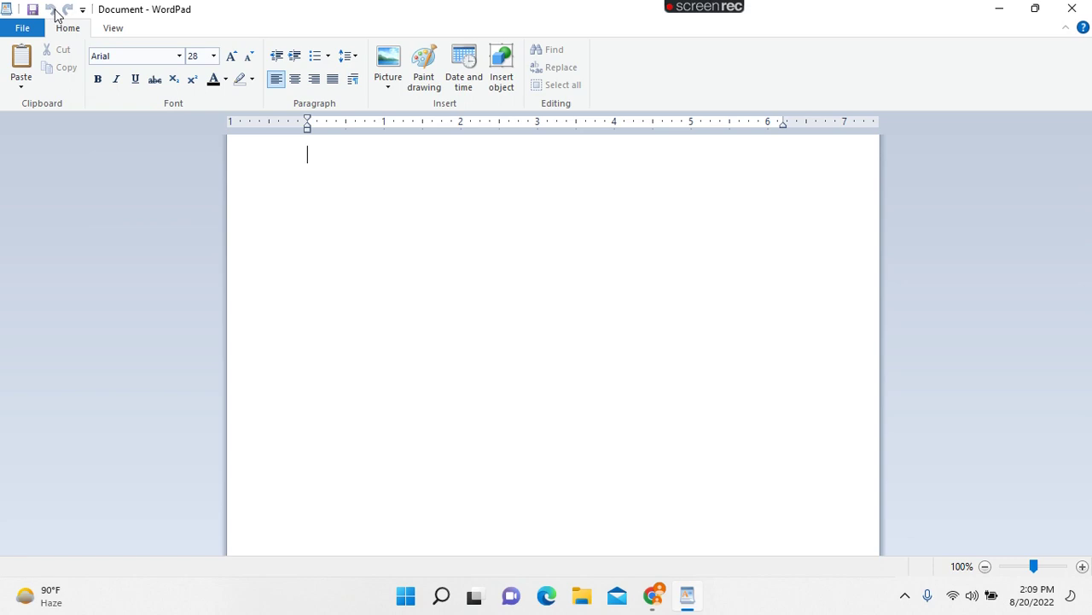
Step: Bring up the Save As dialog and cancel it, and create a new blank document
left_click(32, 10)
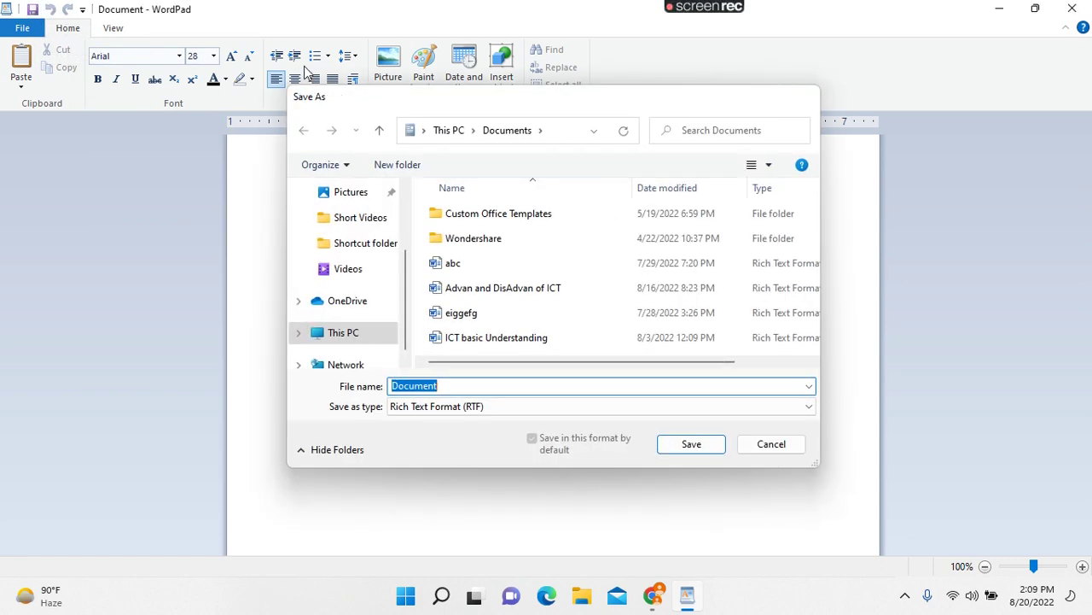
key("Escape")
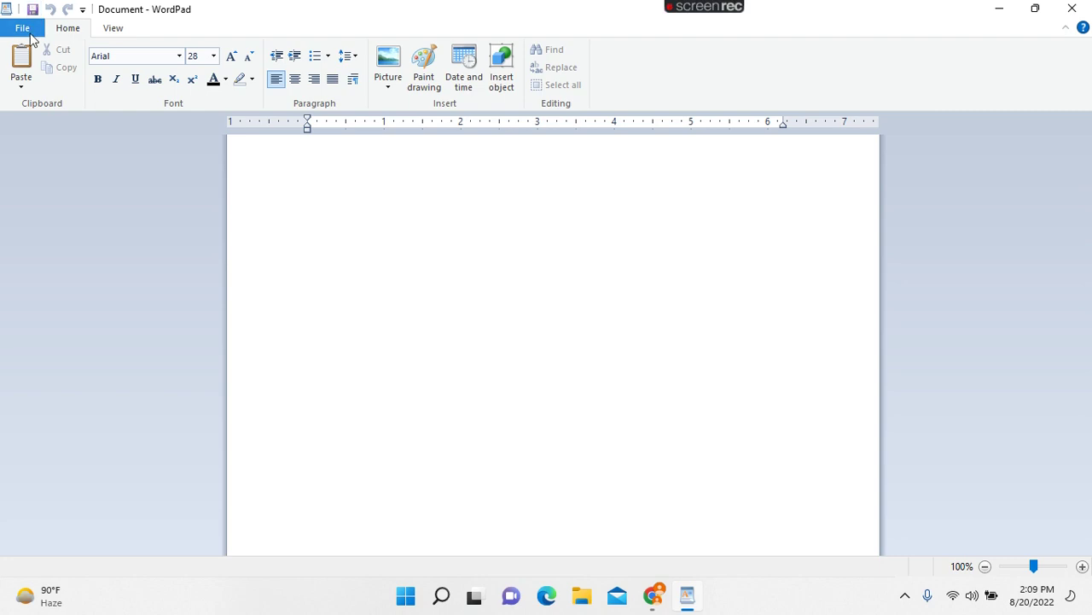
left_click(29, 32)
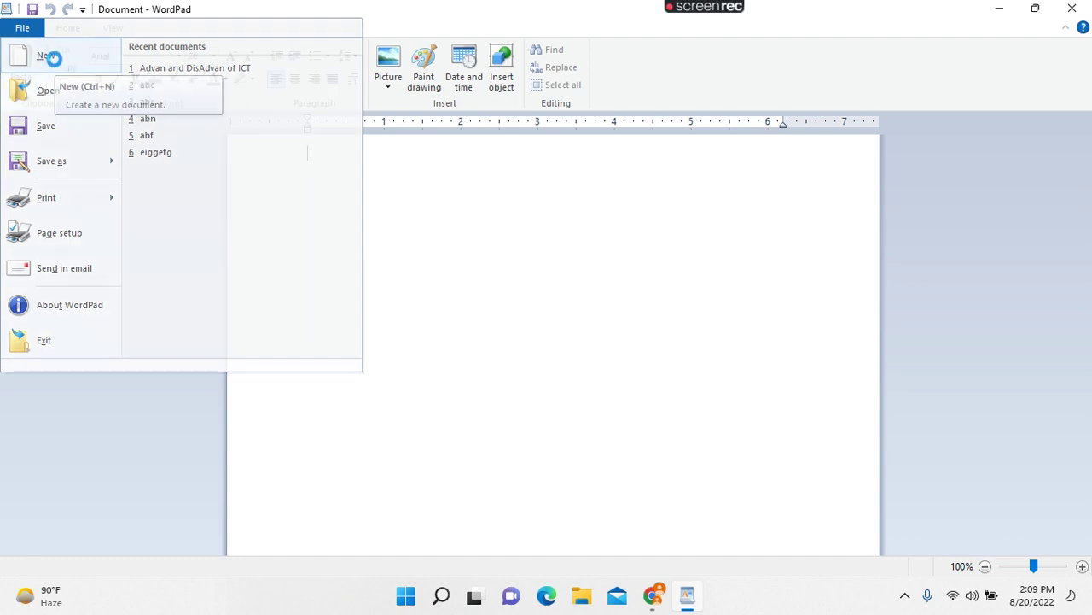
left_click(50, 58)
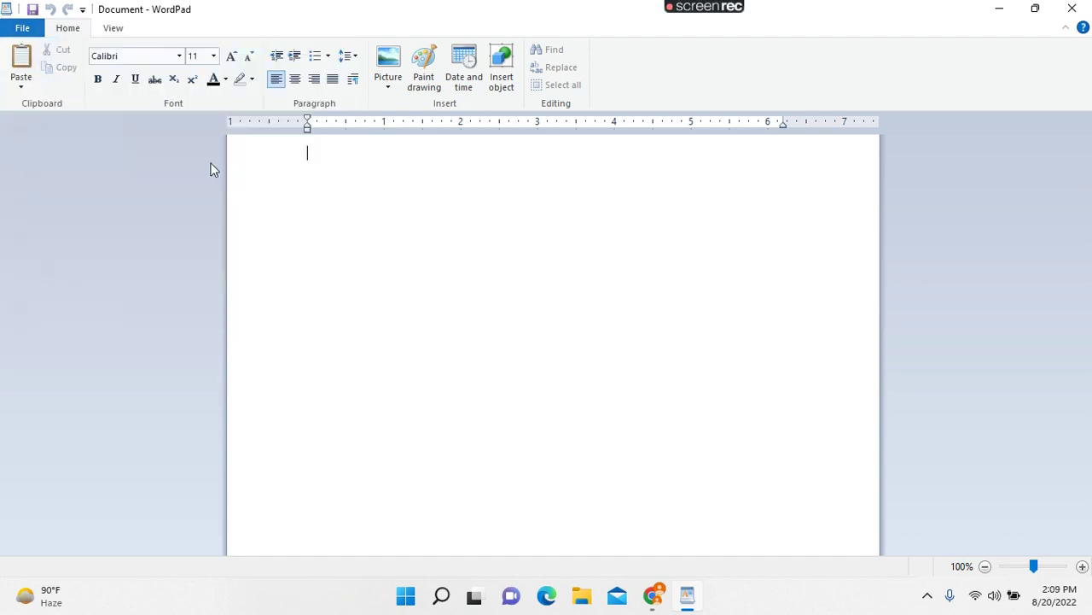
Step: Show how to open the saved file "Advan and DisAdvan of ICT" from the Documents folder, closing the dialog without opening it
left_click(21, 28)
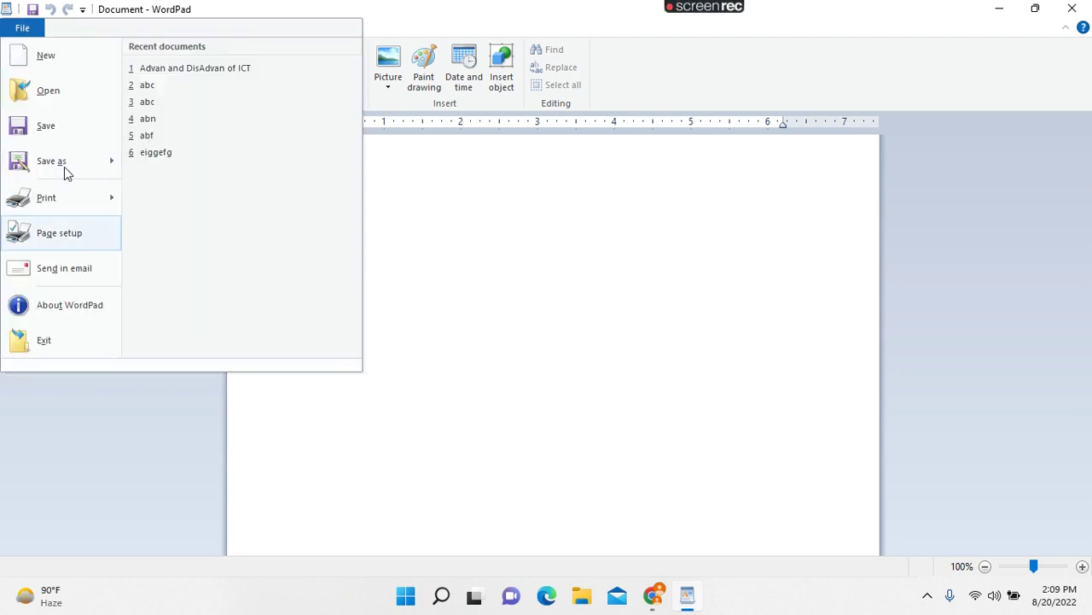
left_click(70, 102)
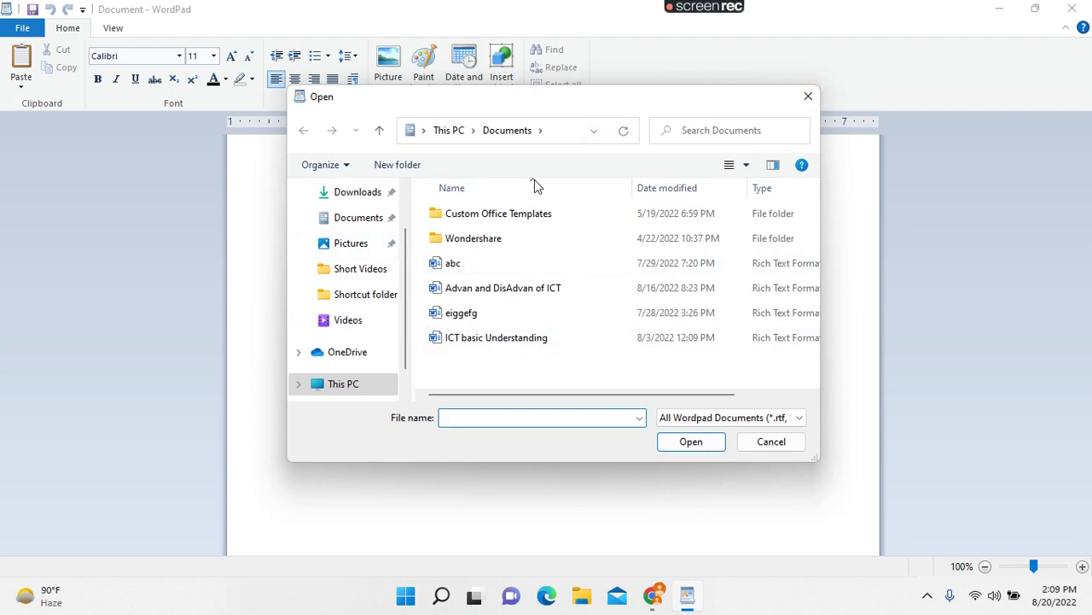
left_click(360, 218)
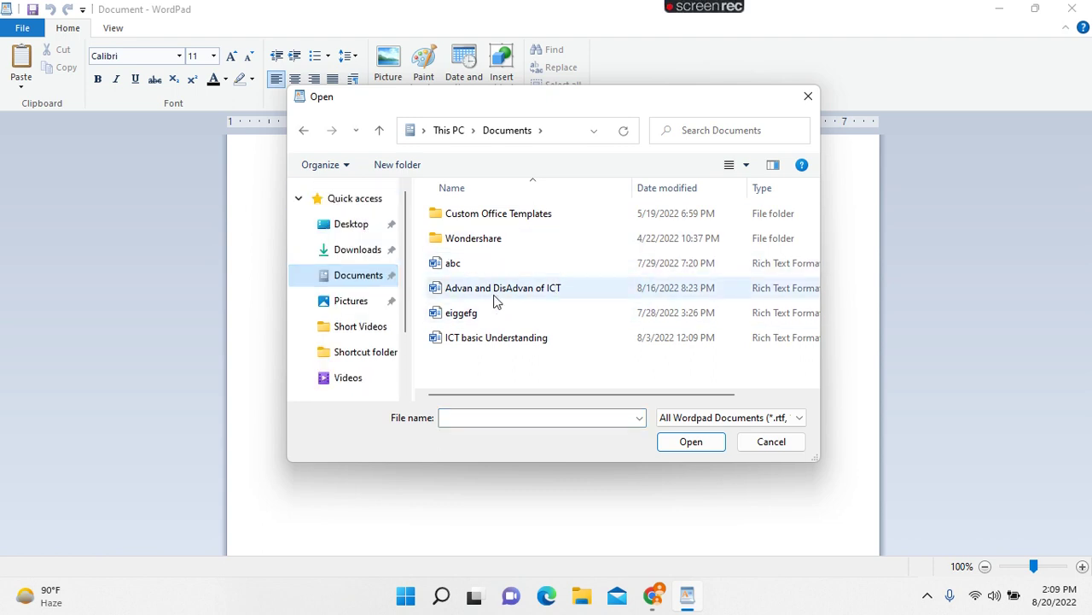
left_click(530, 290)
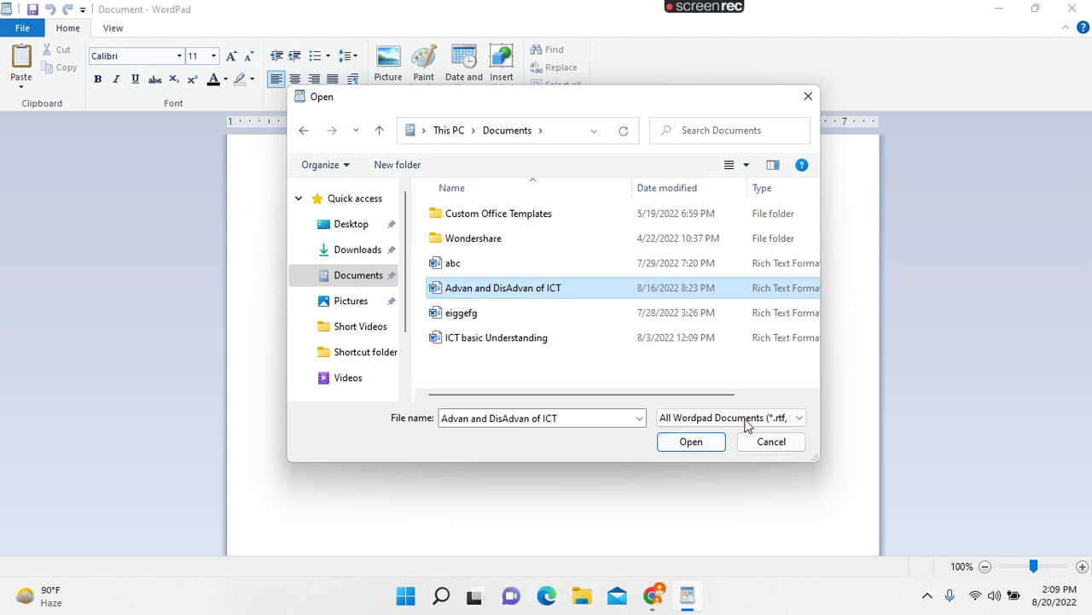
left_click(812, 97)
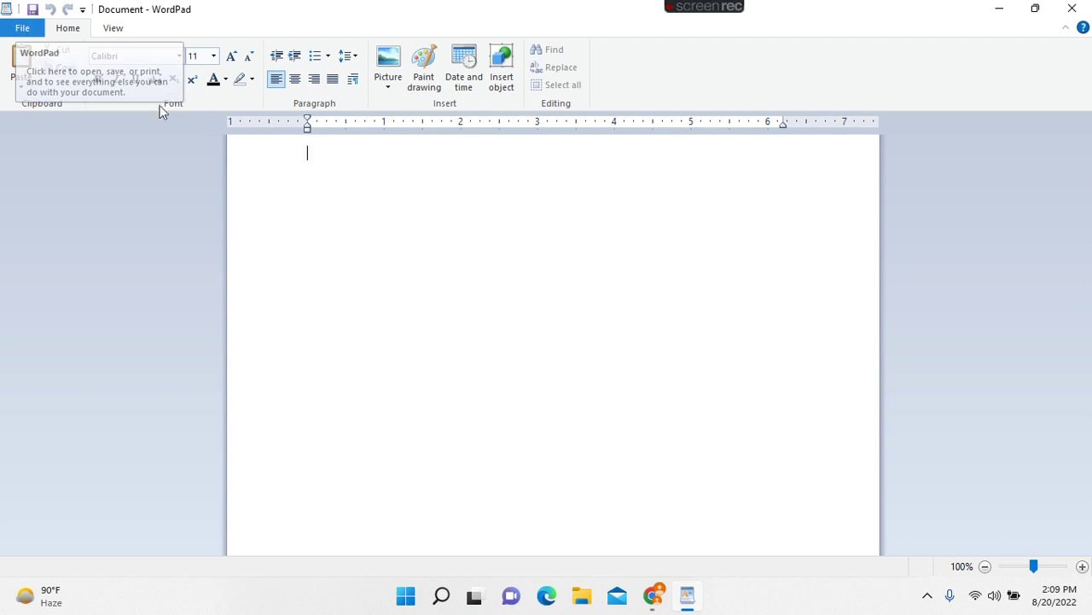
Step: Bring up the dialog for saving the new document and close it without saving
left_click(22, 30)
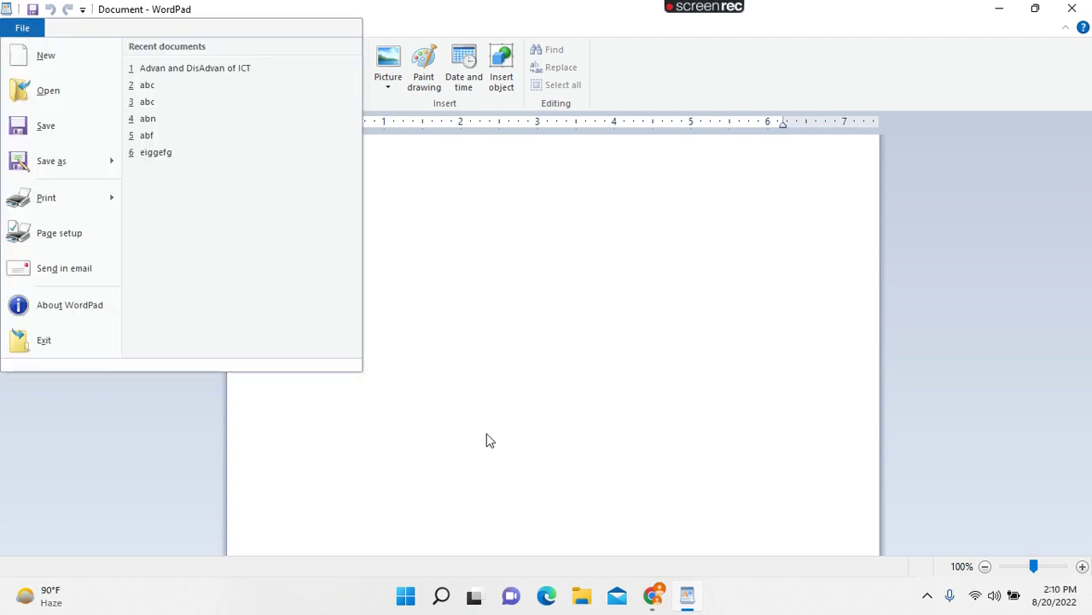
left_click(70, 128)
left_click(800, 95)
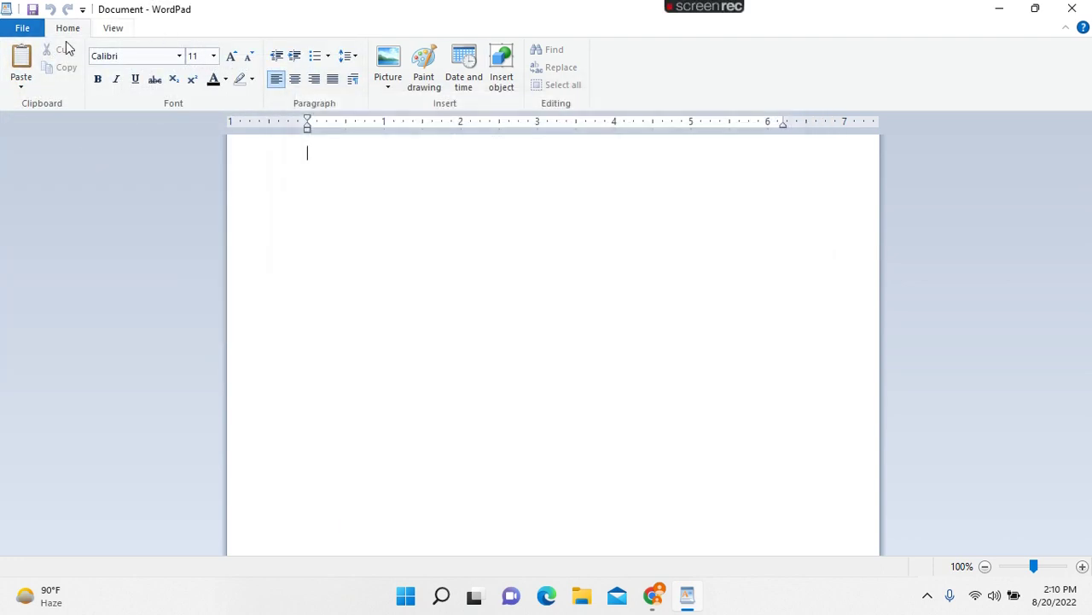
Step: Display the file formats available for saving a copy of the document
left_click(22, 28)
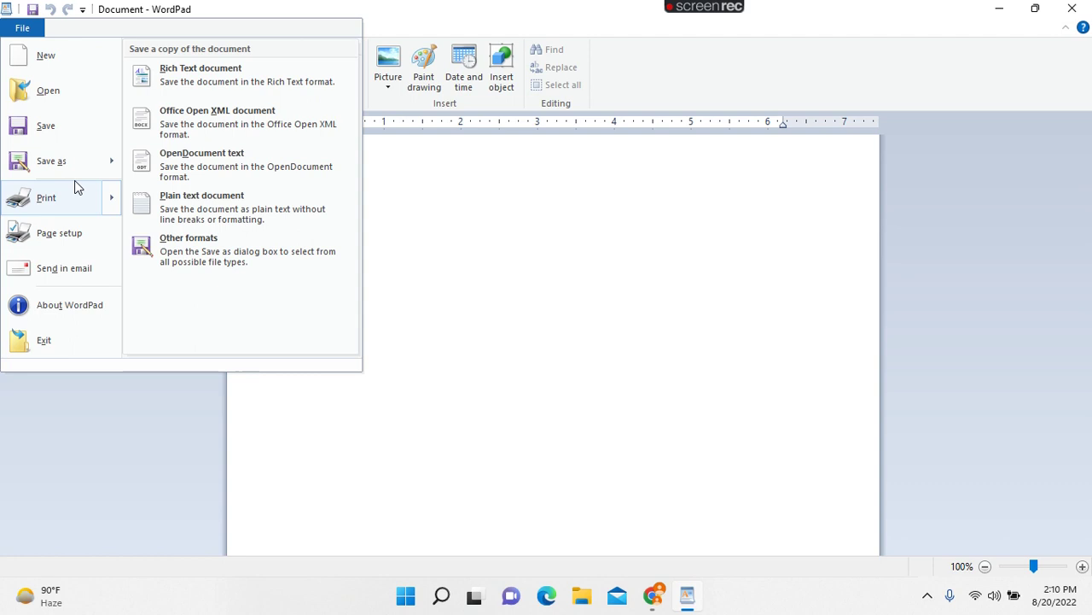
mouse_move(77, 167)
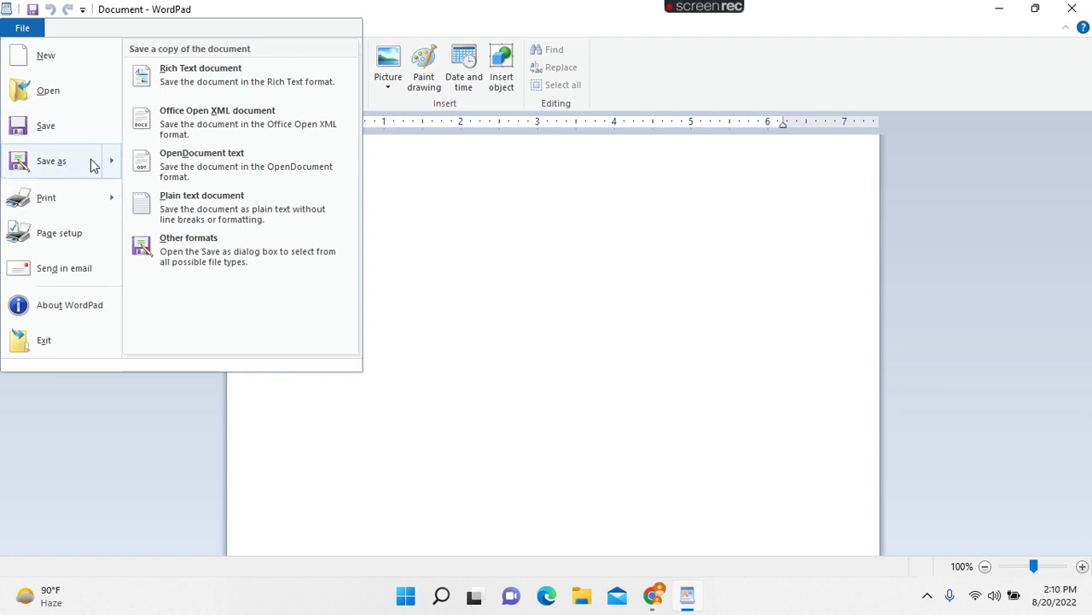
Step: Start printing the blank document with Microsoft Print to PDF, cancelling when asked where to save the output
mouse_move(83, 196)
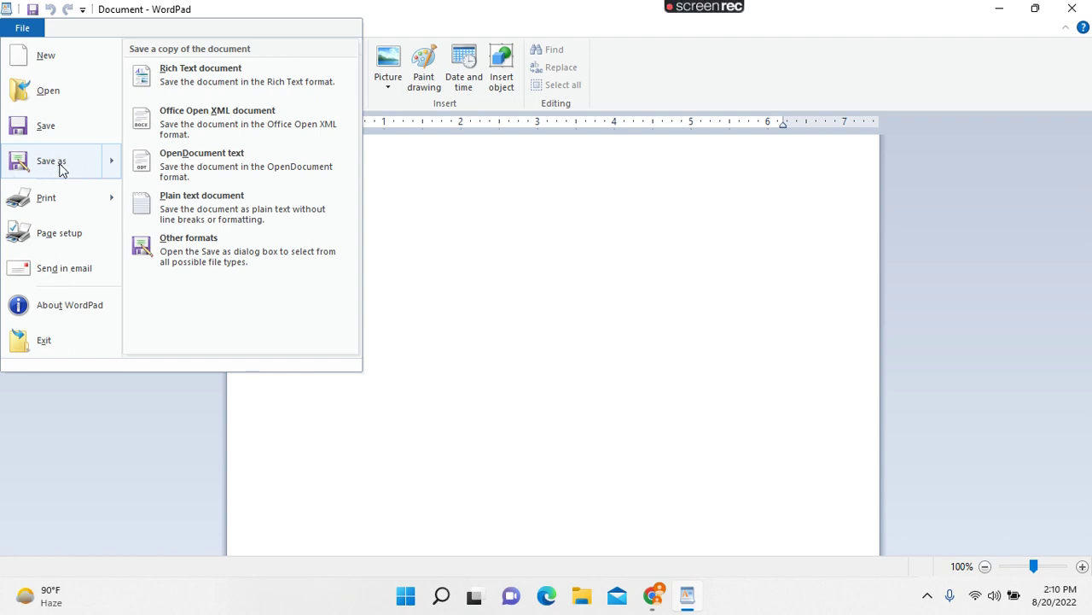
left_click(68, 203)
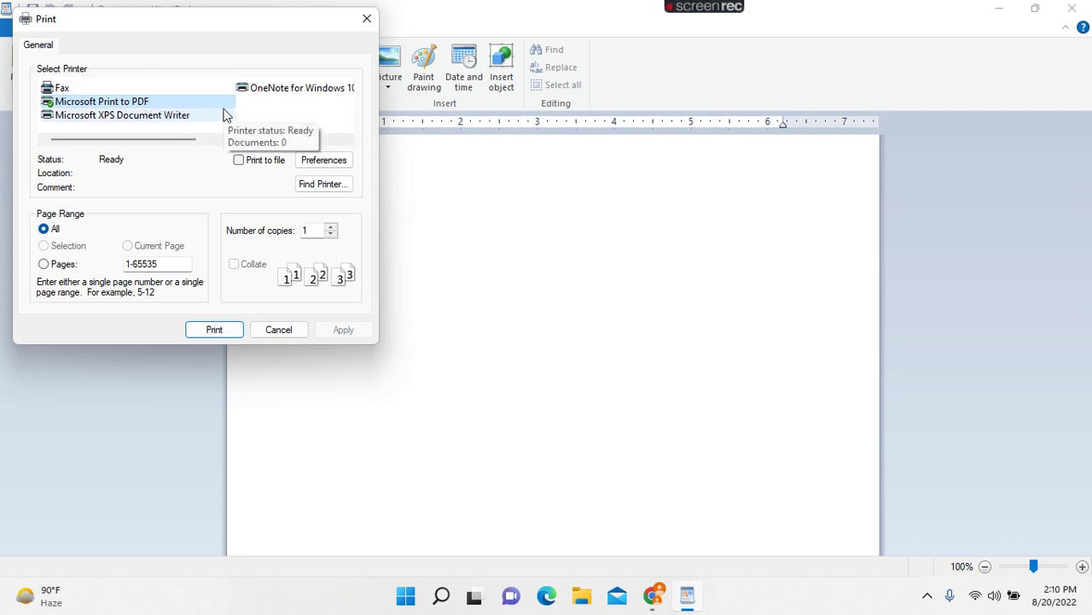
left_click(215, 329)
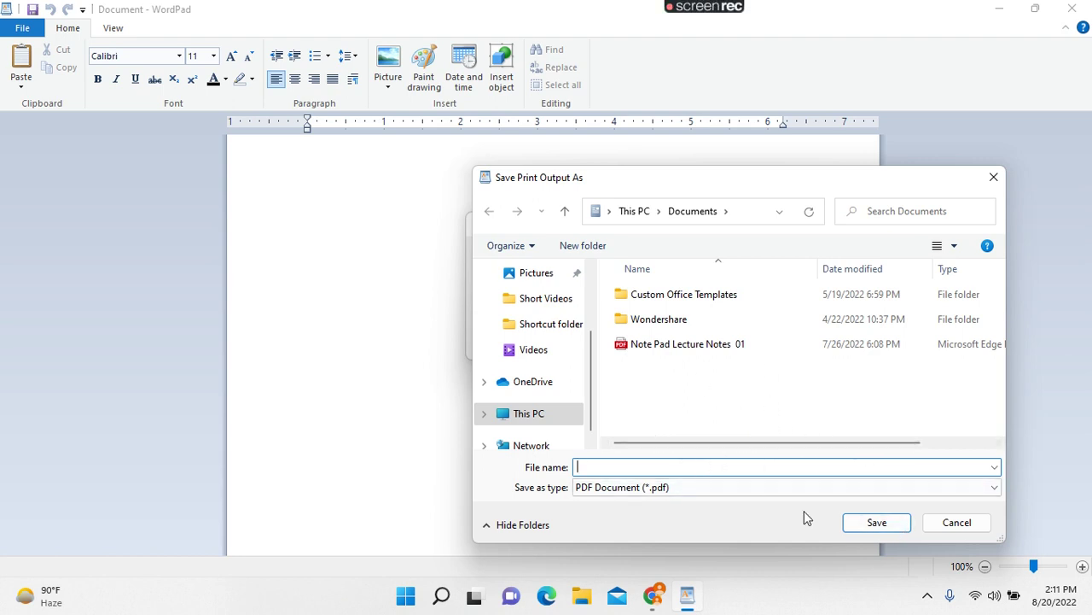
left_click(993, 177)
left_click(601, 329)
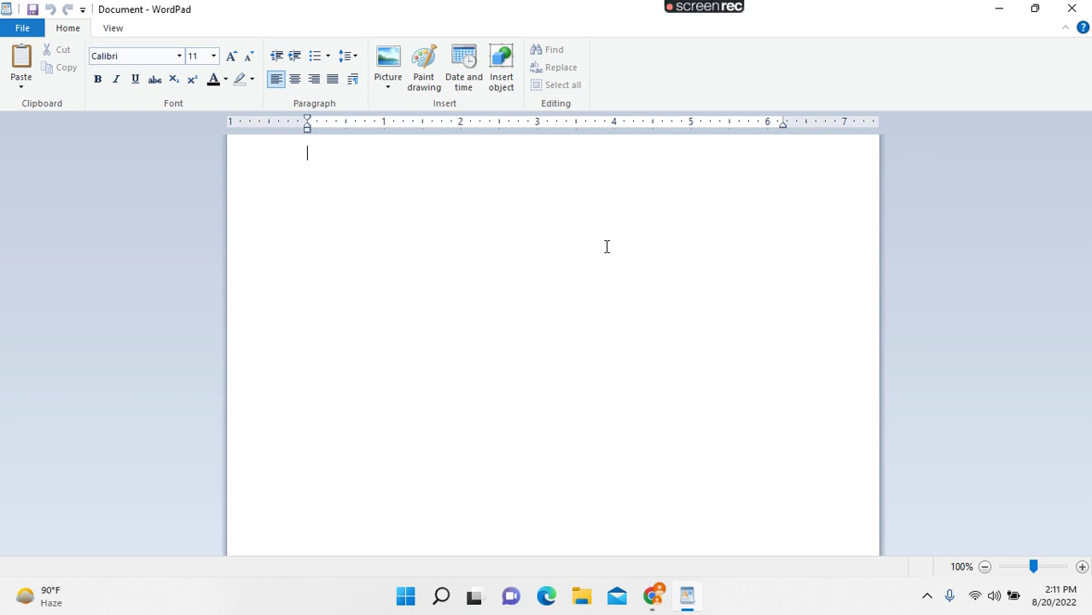
Step: Try the A3, A4, A5 and Executive paper sizes and landscape orientation in the page setup, returning to Letter and portrait
left_click(23, 27)
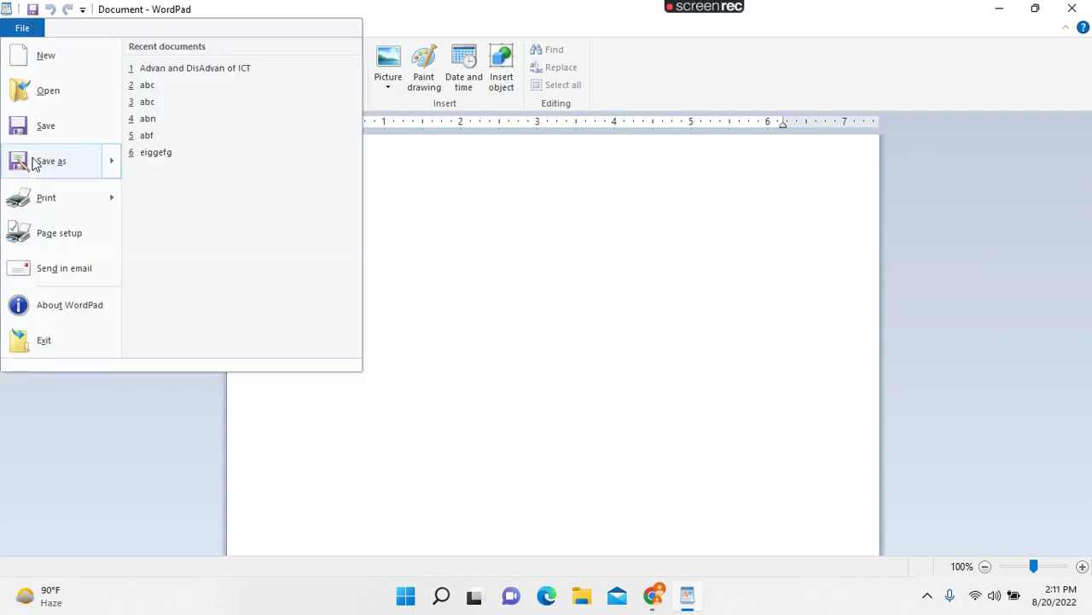
left_click(81, 239)
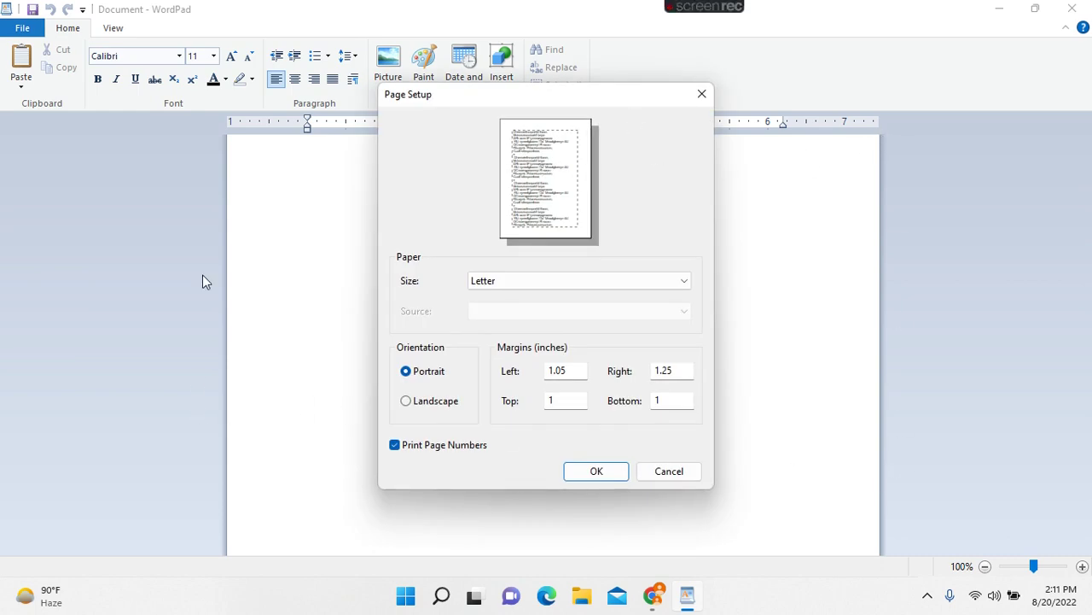
left_click(577, 280)
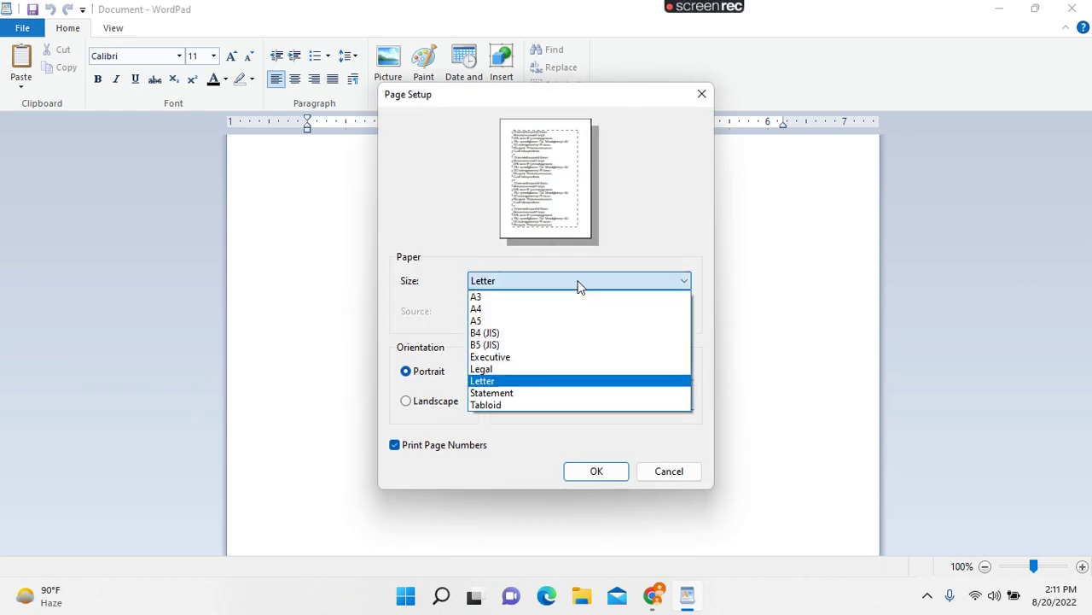
left_click(518, 297)
left_click(580, 283)
left_click(550, 310)
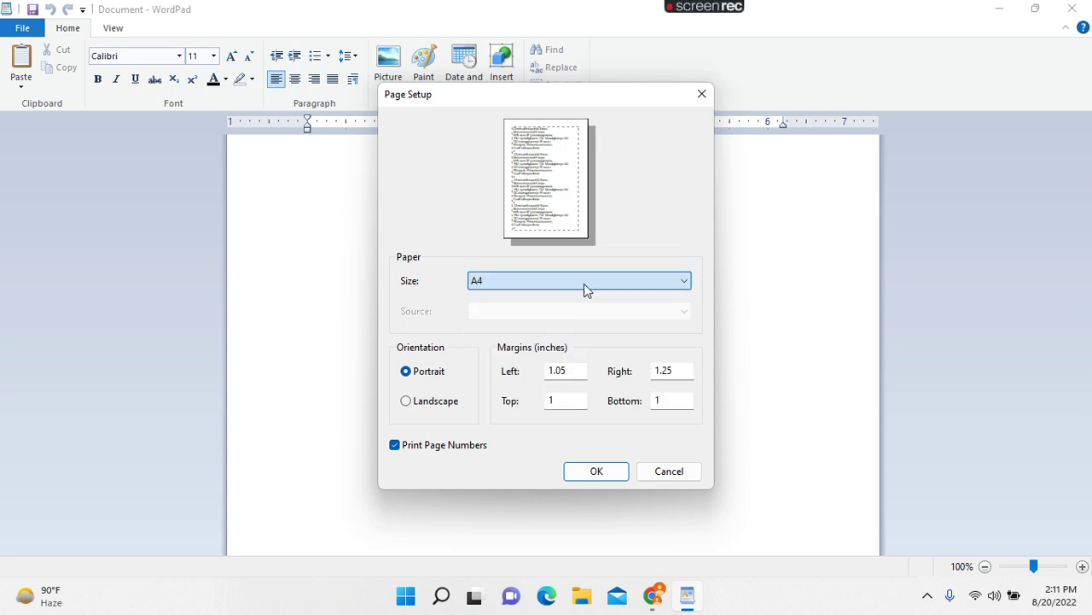
left_click(584, 281)
left_click(549, 321)
left_click(551, 282)
left_click(555, 359)
left_click(620, 284)
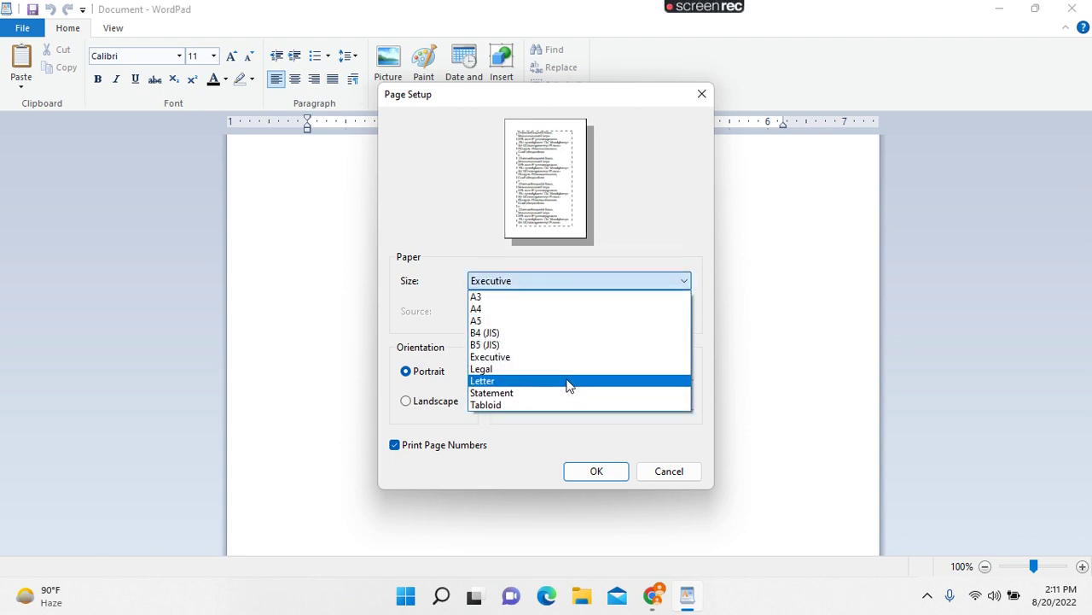
left_click(569, 382)
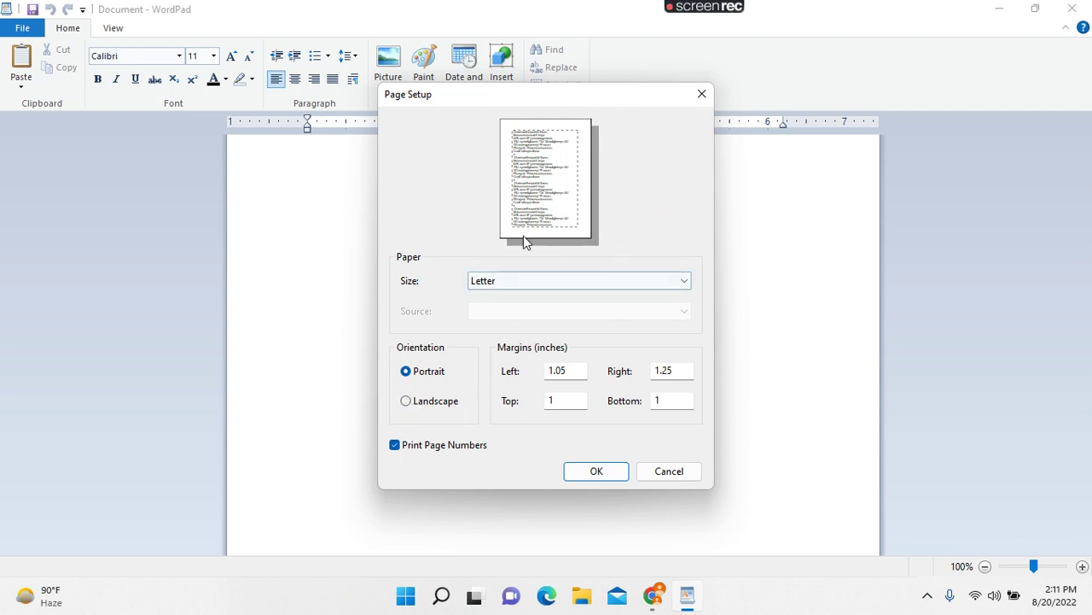
left_click(453, 403)
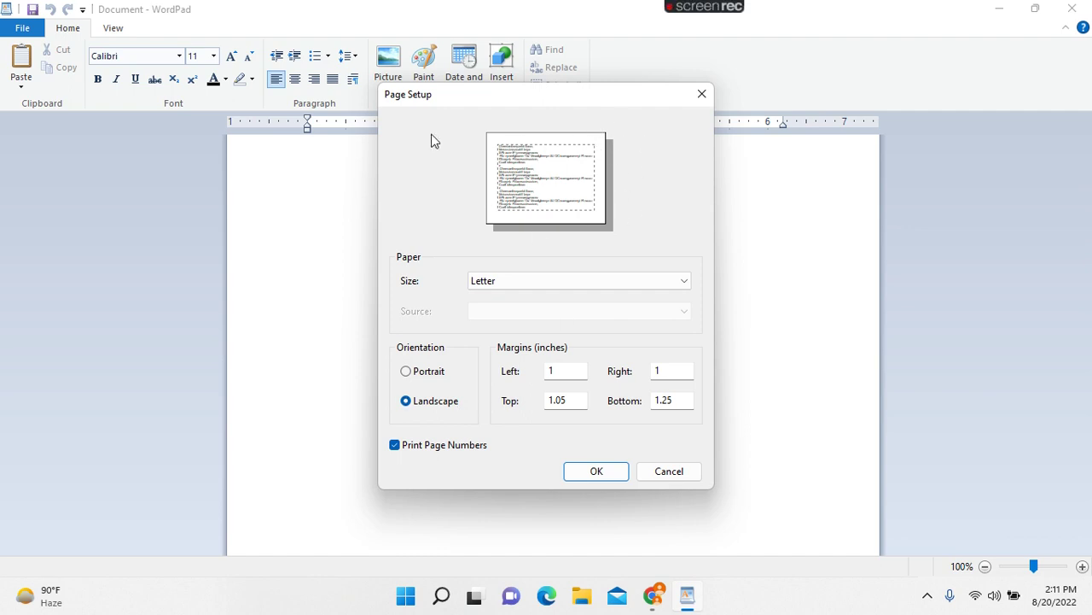
left_click(407, 373)
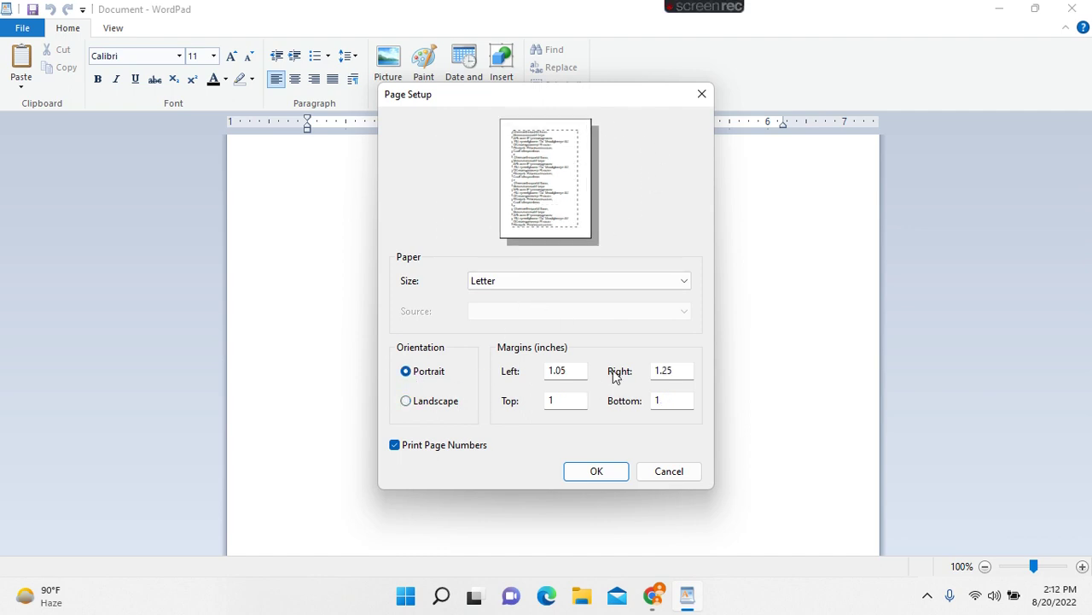
Step: Highlight the left, right, top and bottom margin fields in turn and accept the page setup
left_click_drag(568, 372, 529, 398)
left_click_drag(683, 373, 627, 402)
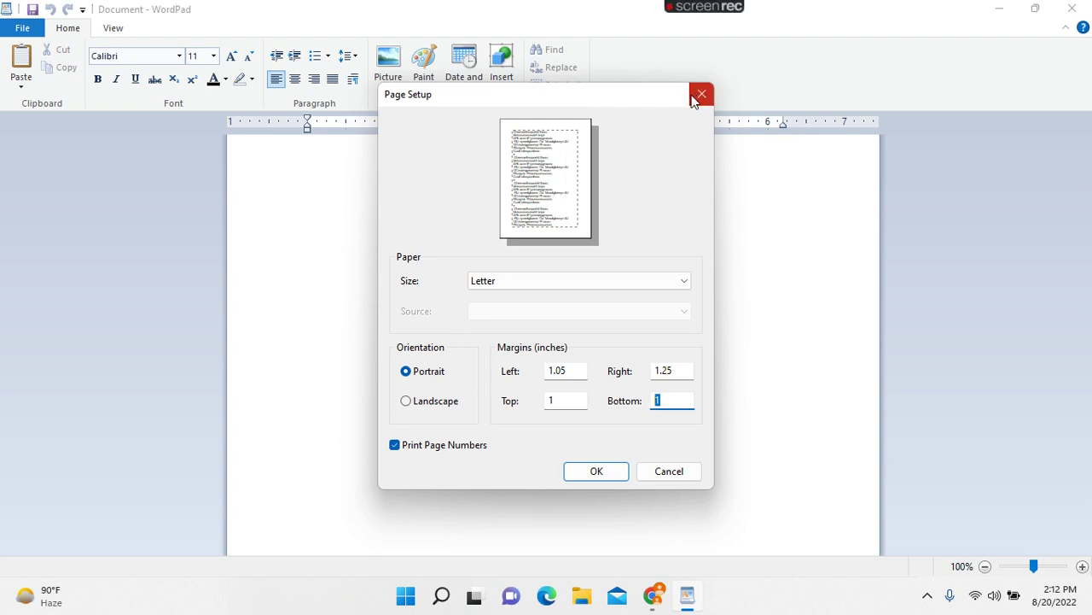
double_click(578, 370)
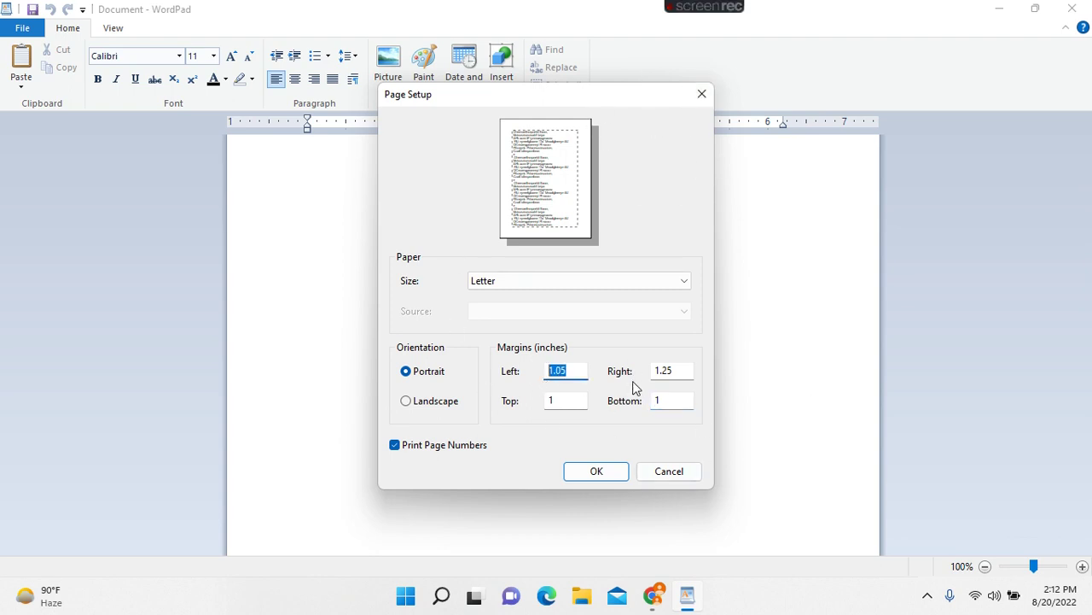
double_click(658, 371)
double_click(553, 400)
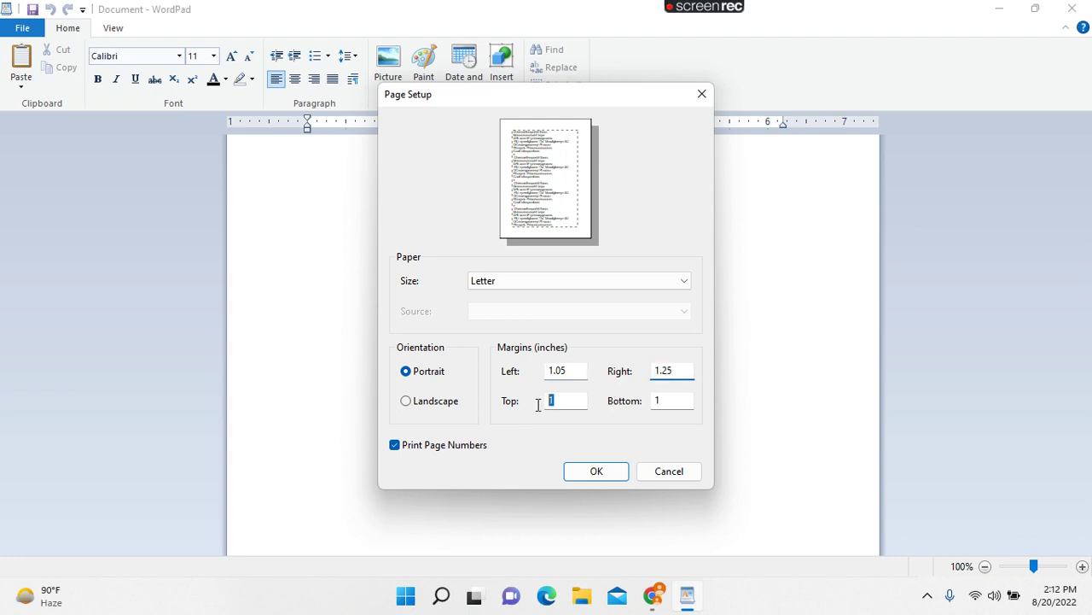
double_click(668, 401)
double_click(570, 369)
double_click(674, 369)
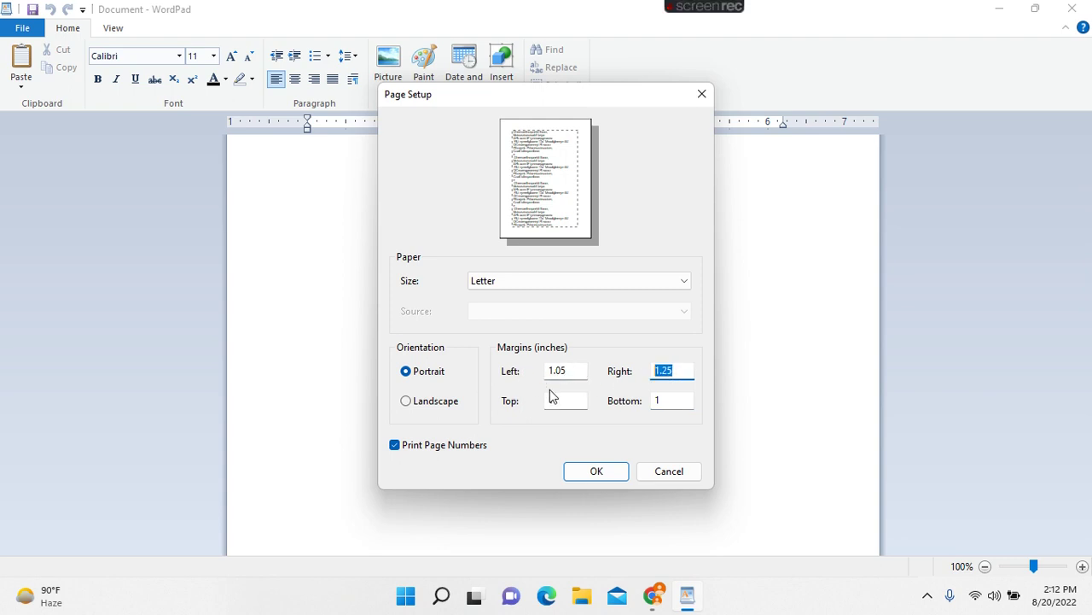
left_click(605, 478)
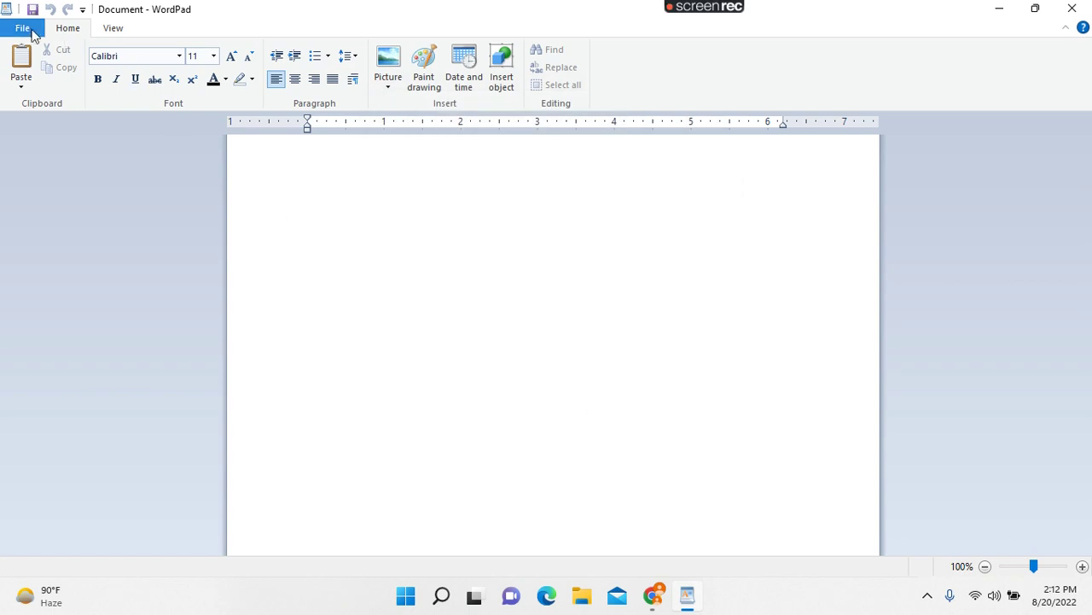
Step: Try to send the document in an email and dismiss the Outlook message
left_click(25, 28)
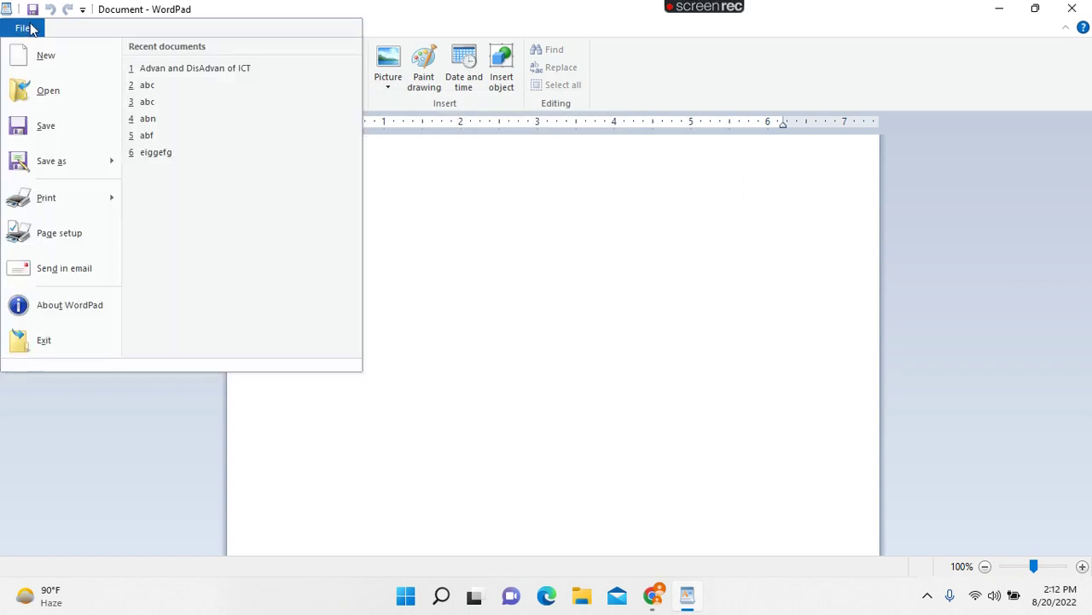
left_click(80, 274)
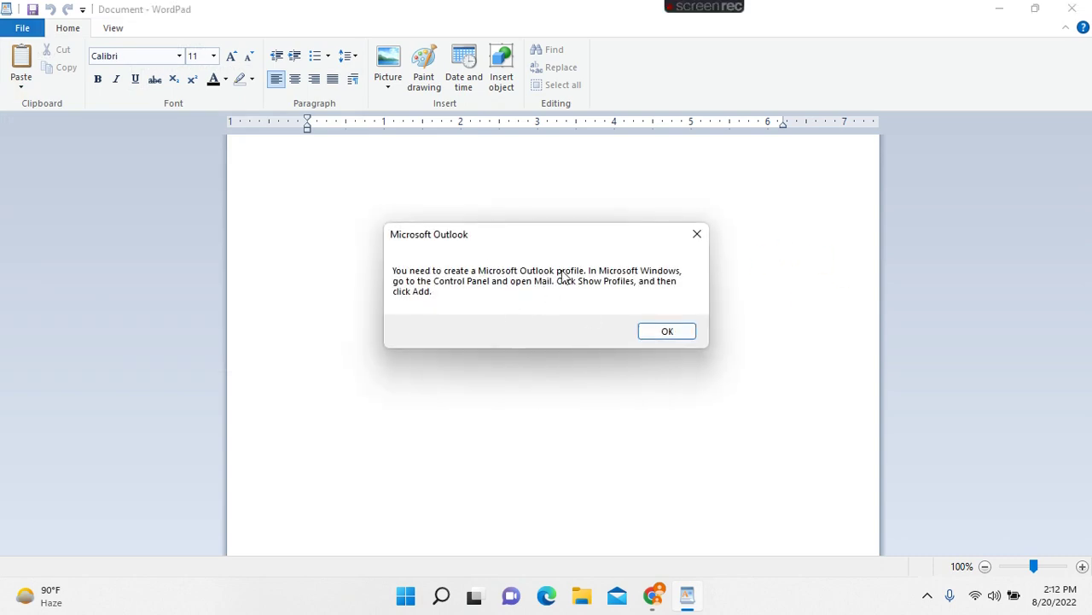
left_click(670, 334)
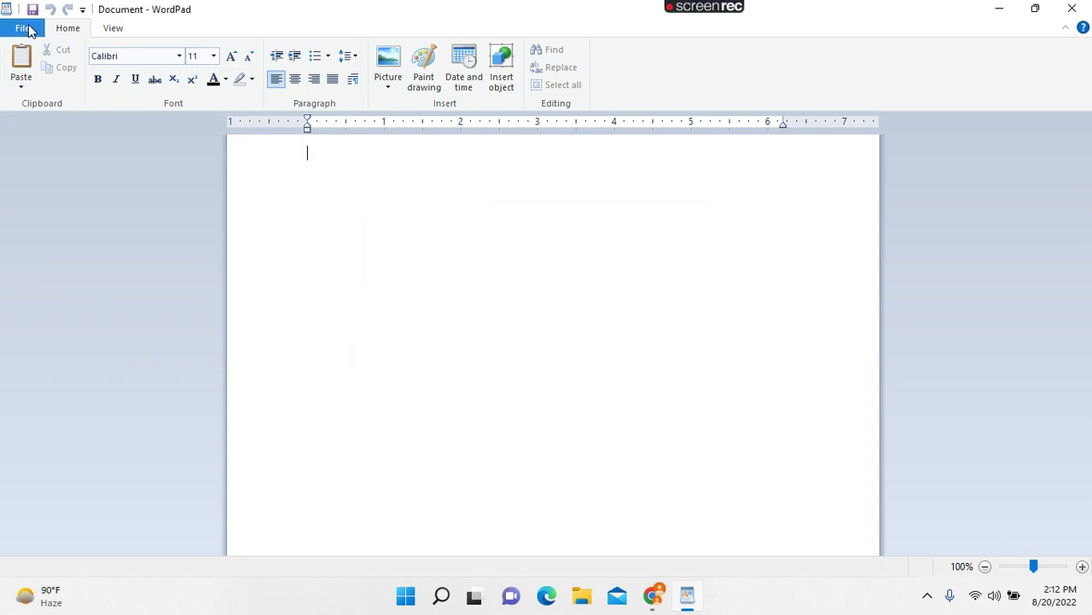
Step: View the About WordPad information and close it
left_click(26, 29)
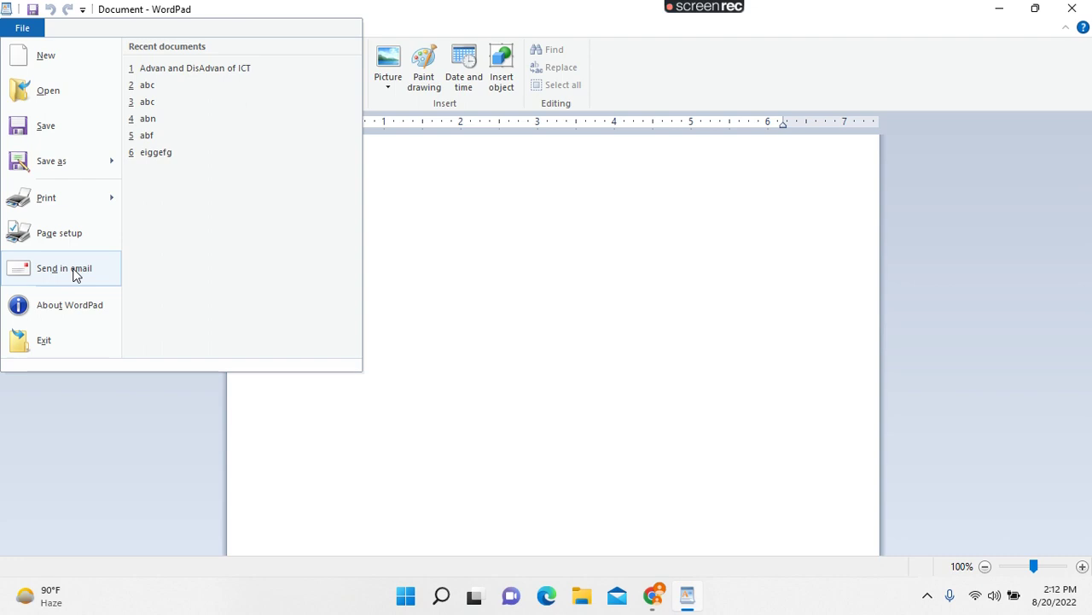
left_click(100, 310)
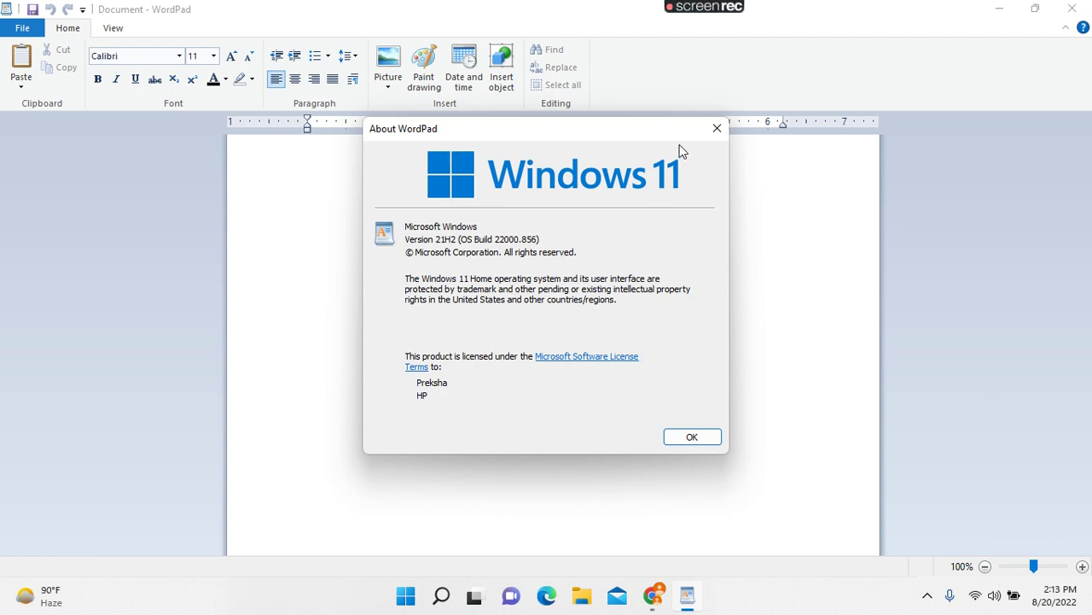
left_click(715, 130)
Step: Exit WordPad to return to the desktop
left_click(21, 28)
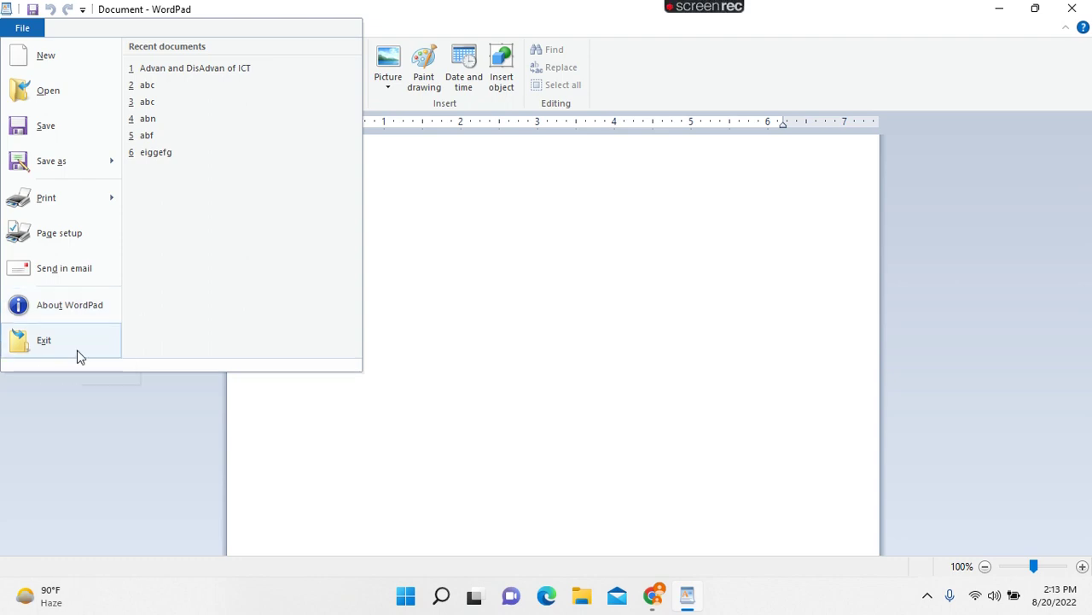
left_click(77, 356)
right_click(574, 154)
left_click(609, 221)
Step: Search the computer for "wordpad", launch WordPad again and briefly show its file commands
left_click(423, 595)
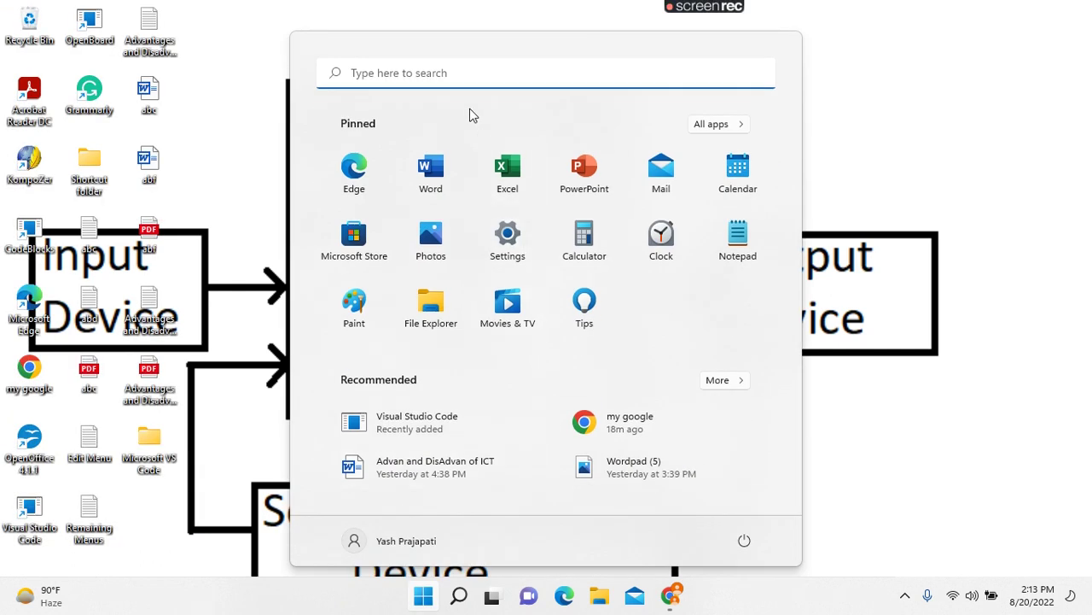
left_click(466, 77)
type("w")
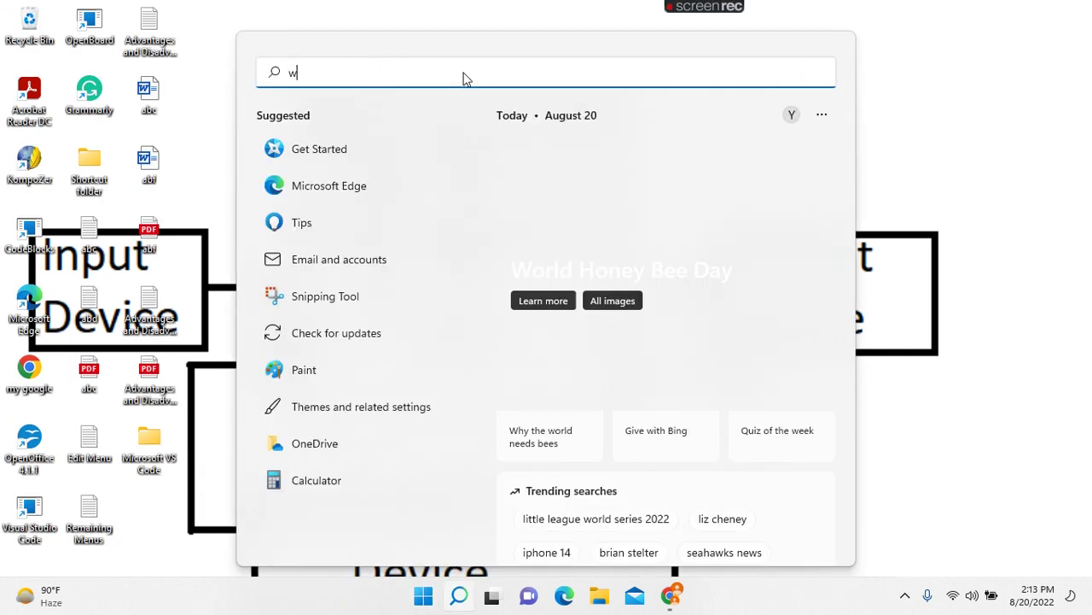
type("ordpad")
key("Return")
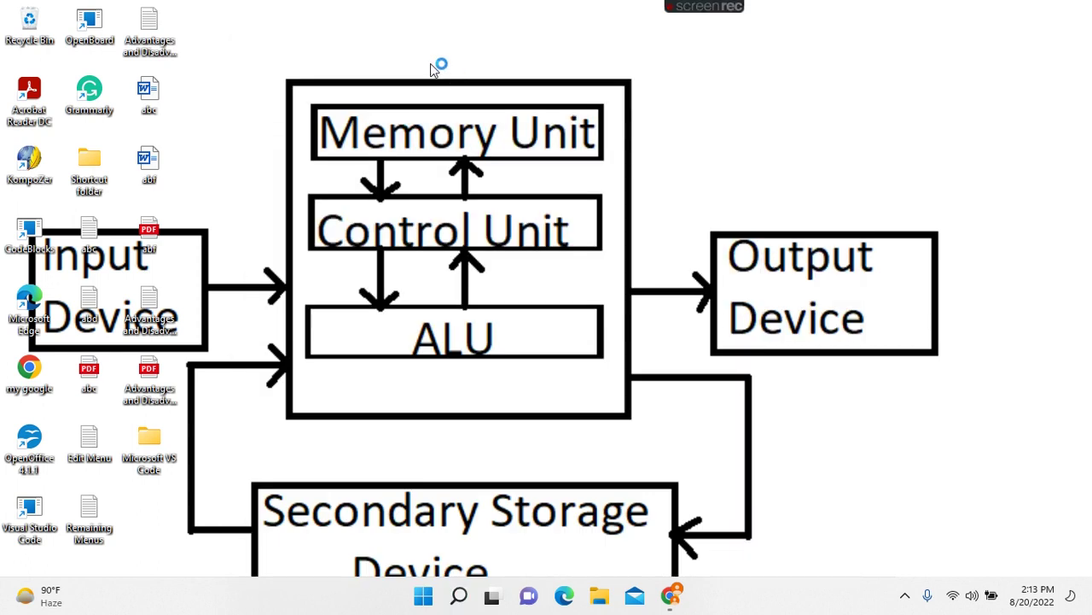
left_click(28, 28)
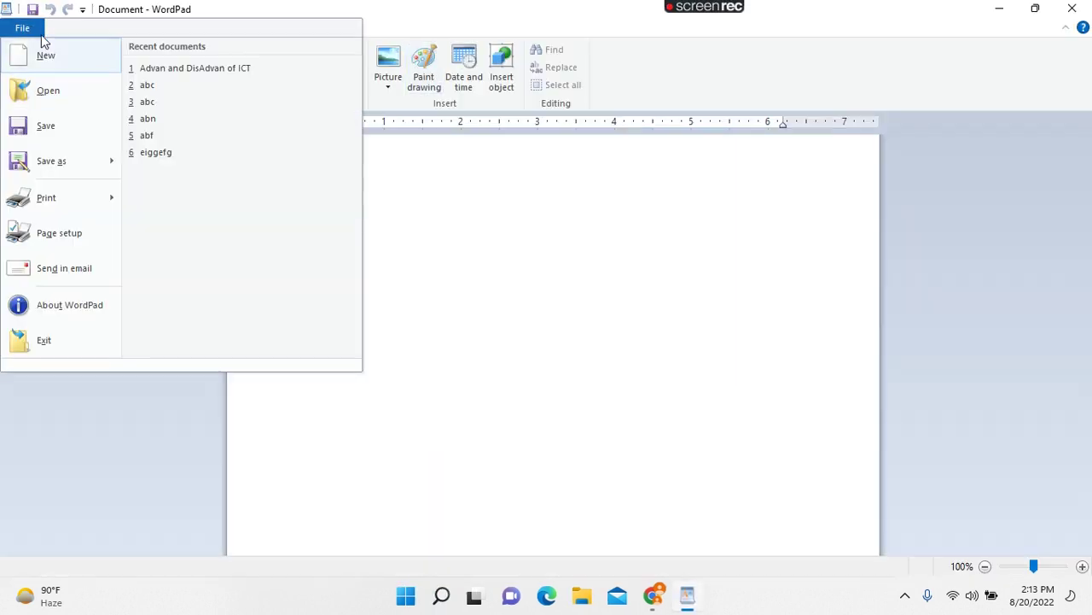
left_click(78, 377)
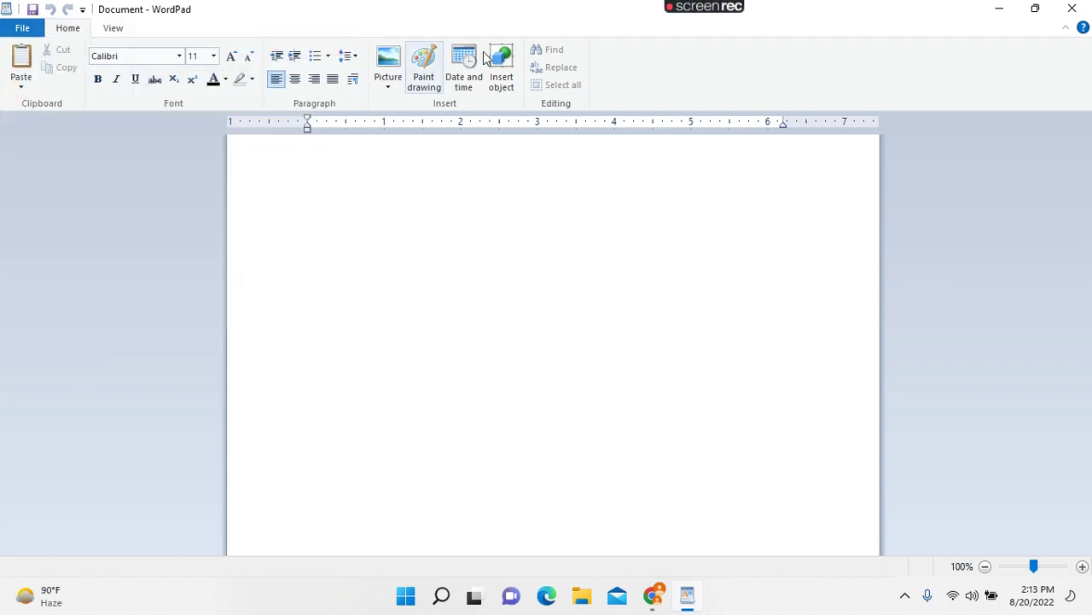
Step: Show the Paste options and the list of available font sizes, leaving the size as it is
left_click(28, 83)
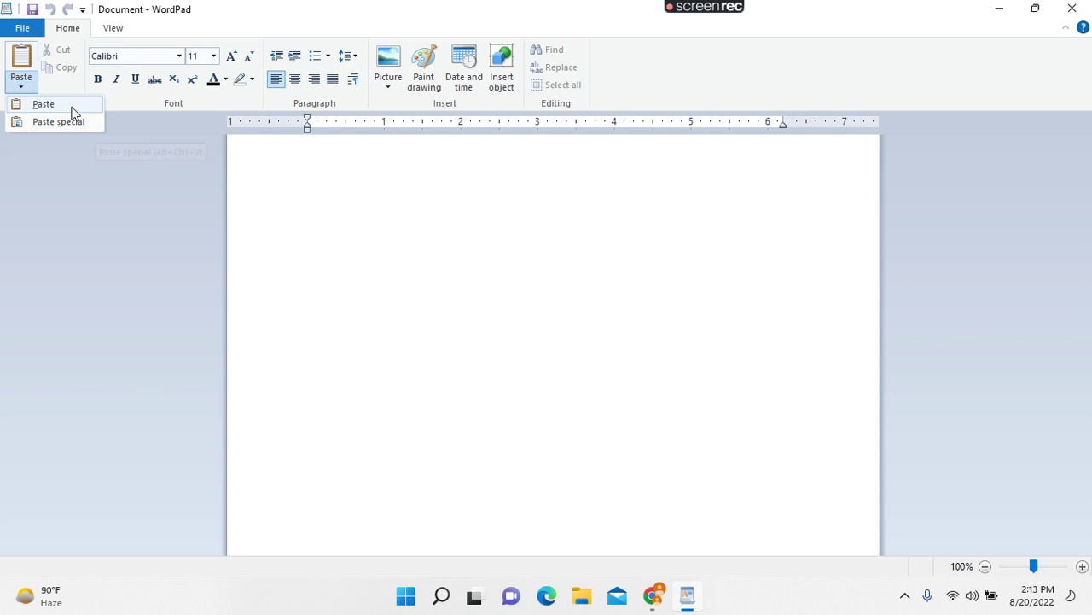
left_click(73, 111)
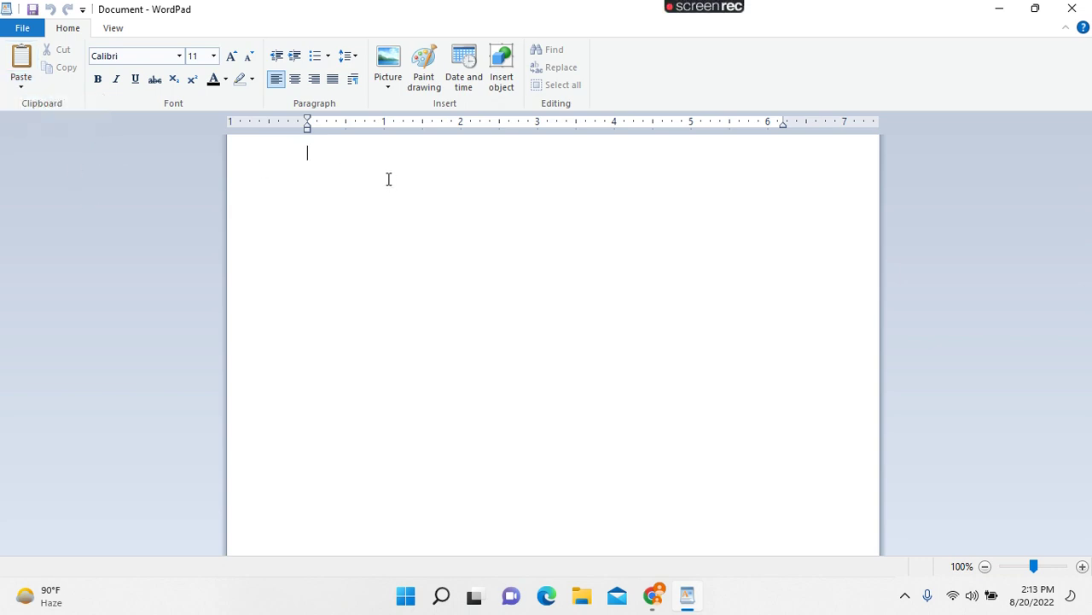
left_click(213, 56)
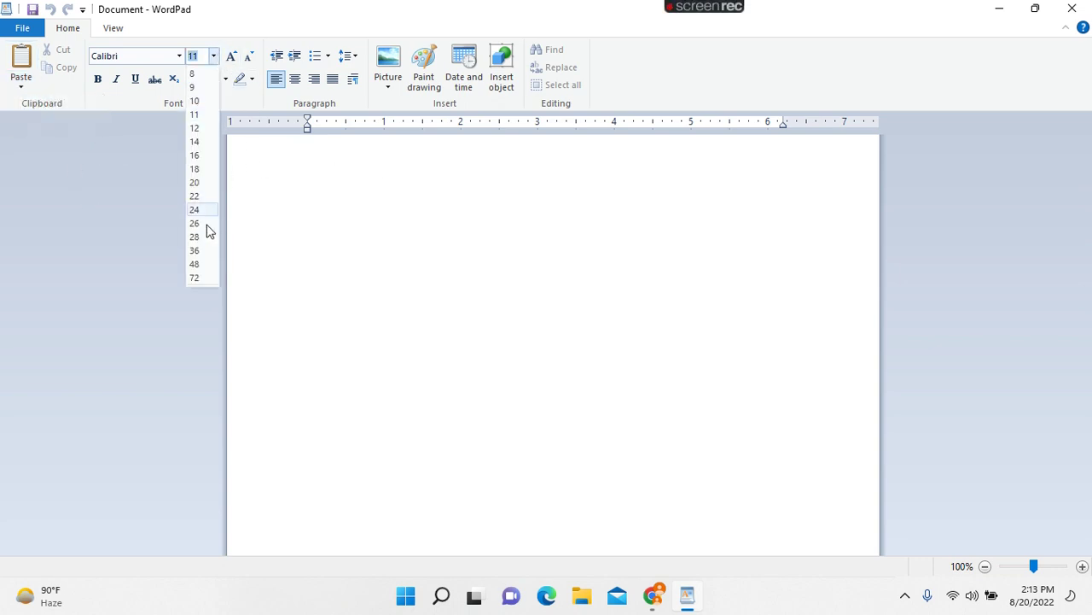
left_click(143, 206)
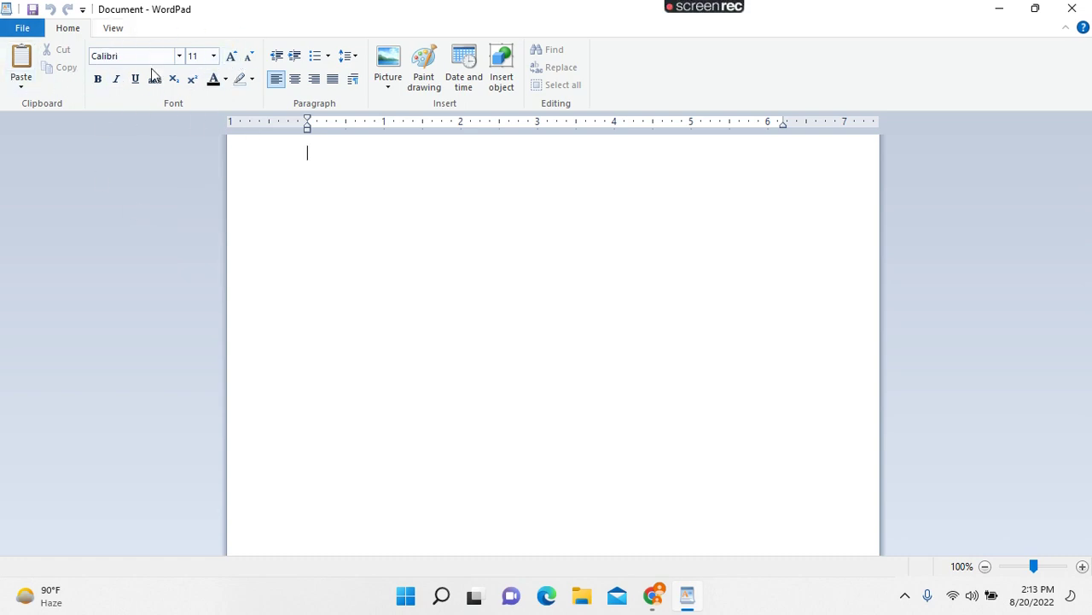
Step: Set the font of the blank document to Arial
left_click(179, 56)
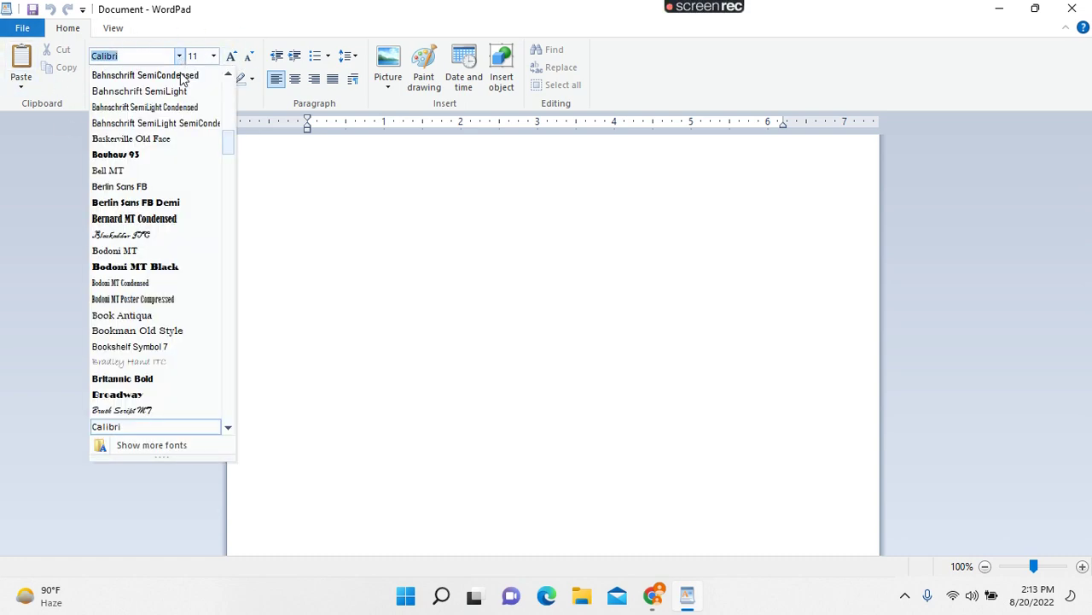
key("BackSpace")
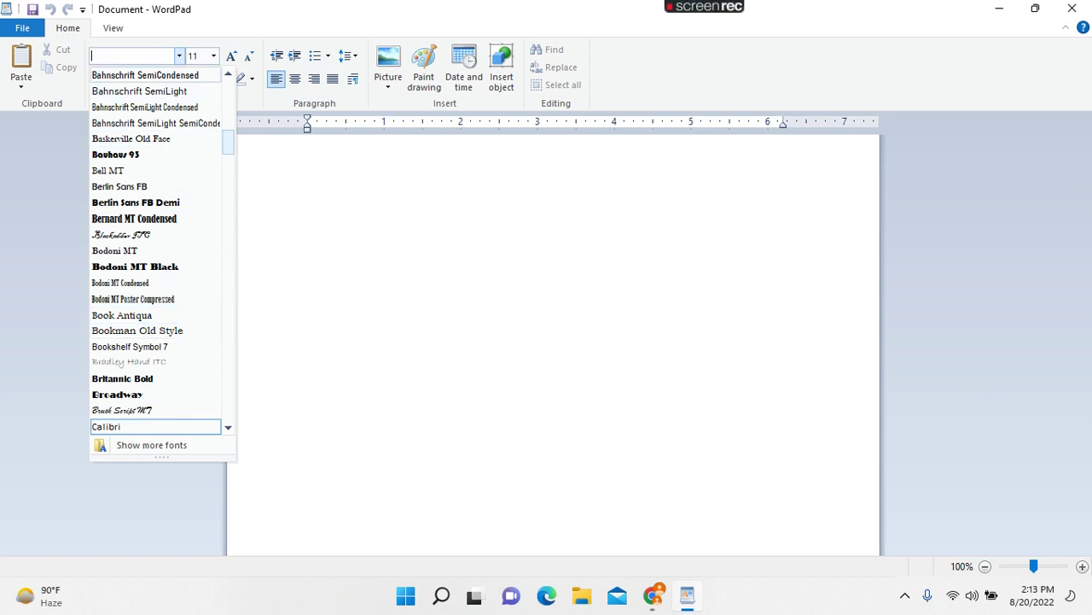
type("Arial")
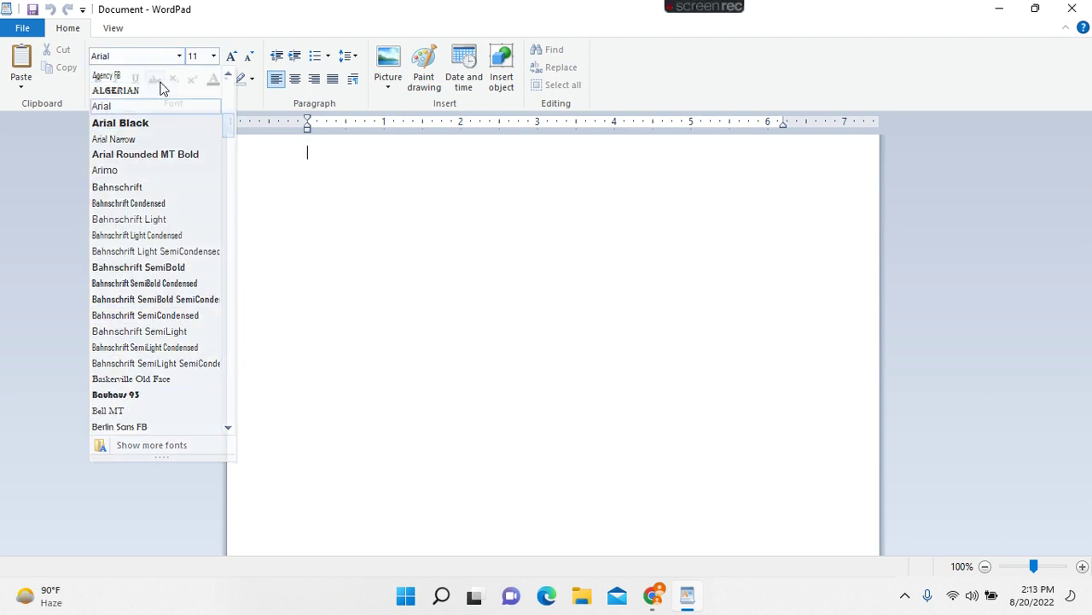
Step: Confirm the Arial font and browse the list of available fonts without picking another one
key("Return")
left_click(179, 55)
scroll(166, 201, "down", 15)
scroll(149, 175, "down", 14)
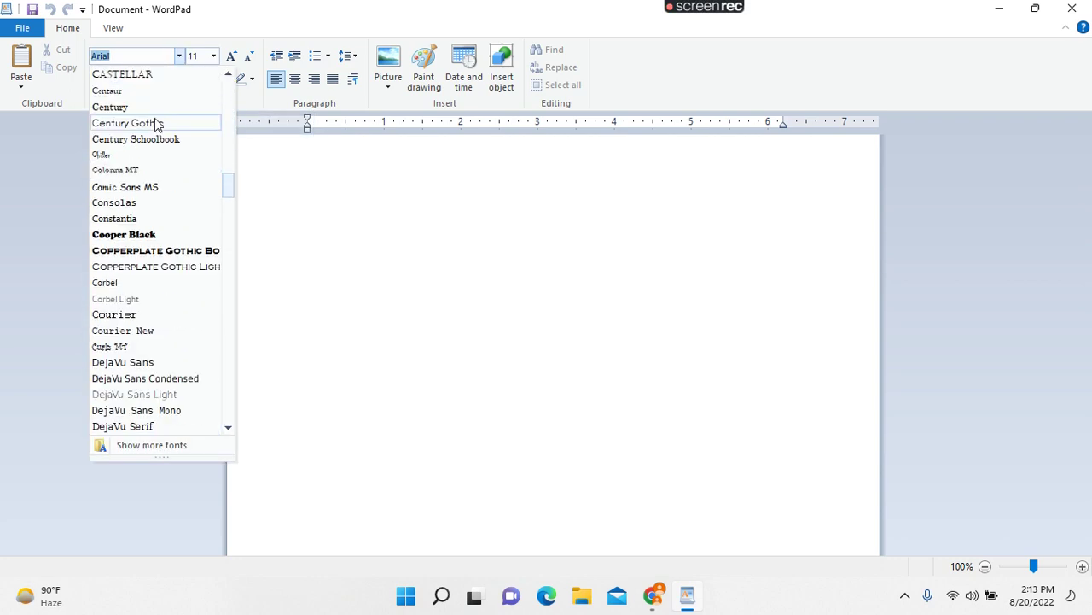
key("Escape")
Step: Set the font size of the blank document to 28 and review the list of available sizes
left_click(214, 56)
left_click(206, 238)
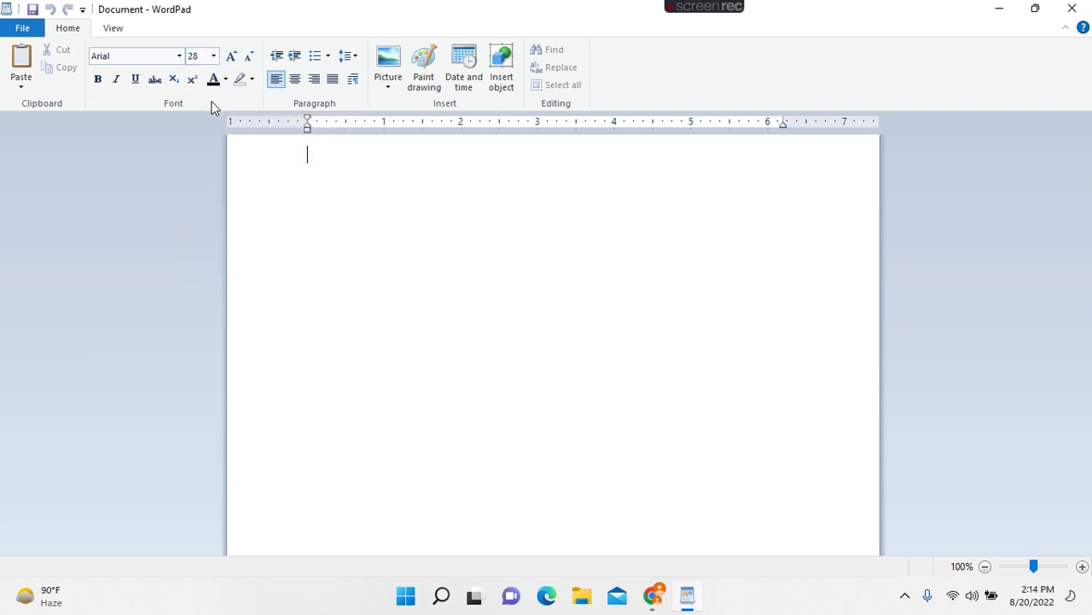
left_click(214, 56)
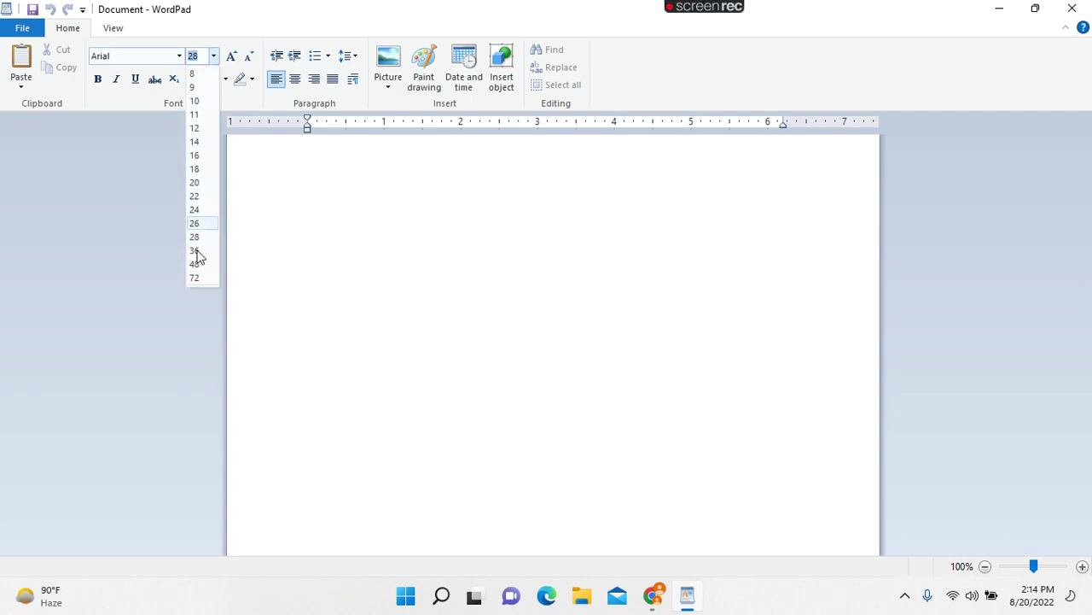
left_click(140, 212)
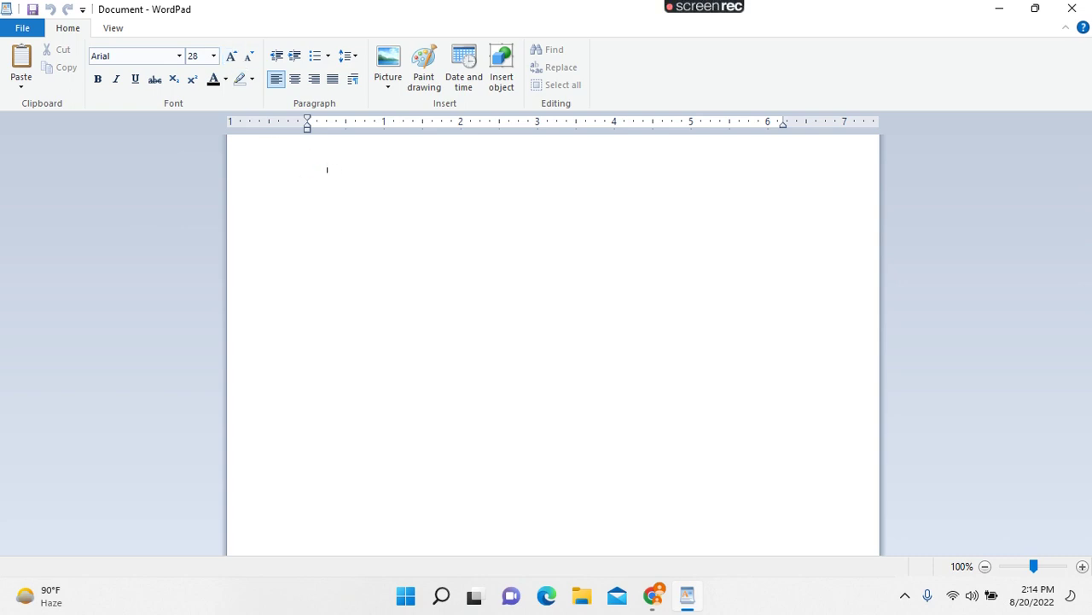
Step: Write "Please Subscribe to general Computing." in the document, and show the Save As dialog without saving
type("Please Subscribe to g")
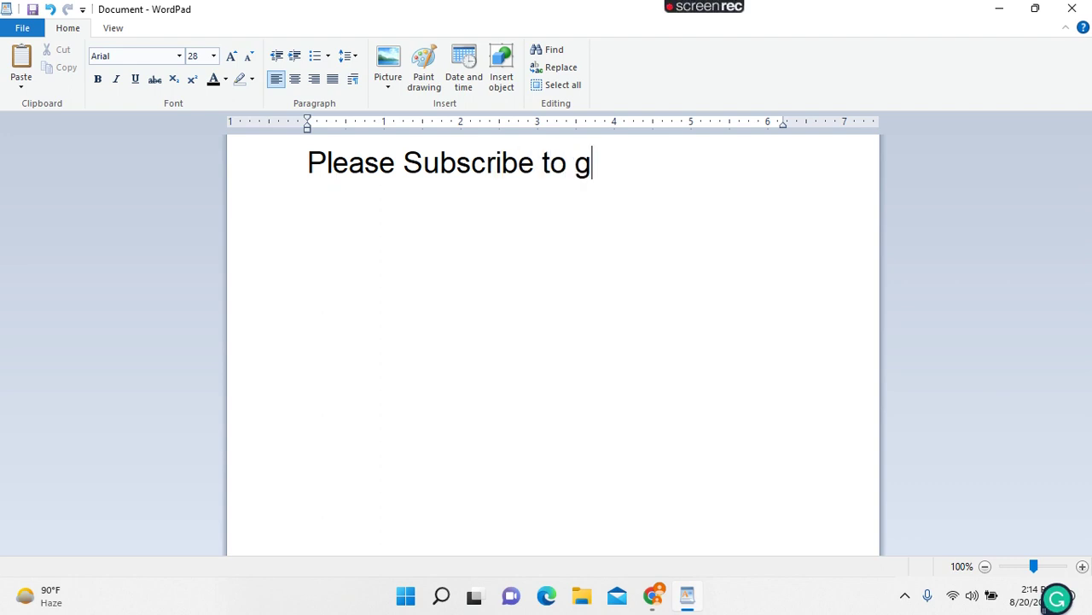
type("eneral ")
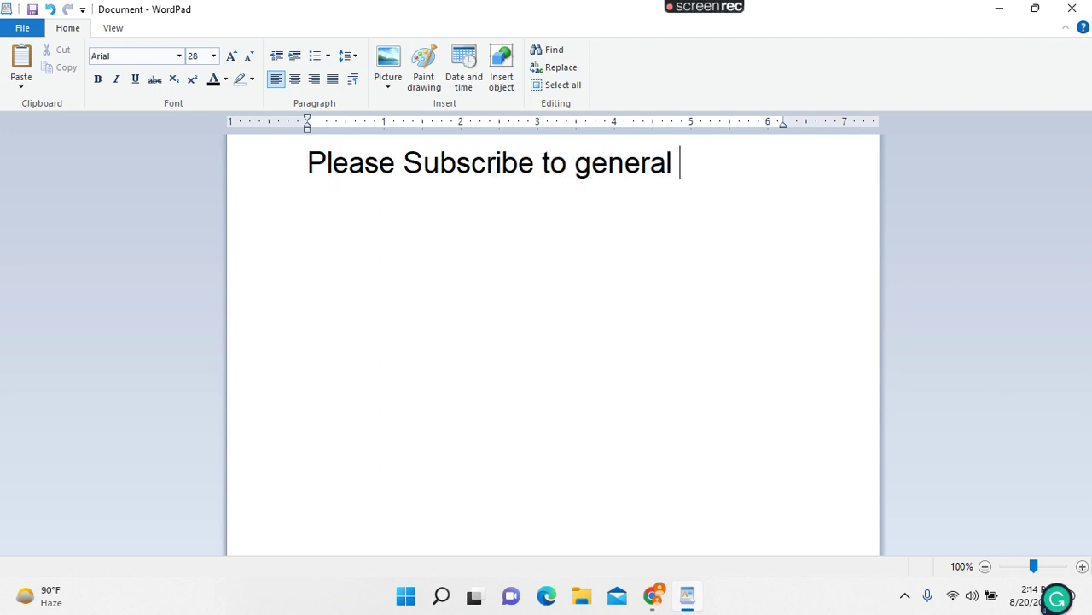
type("Computing.")
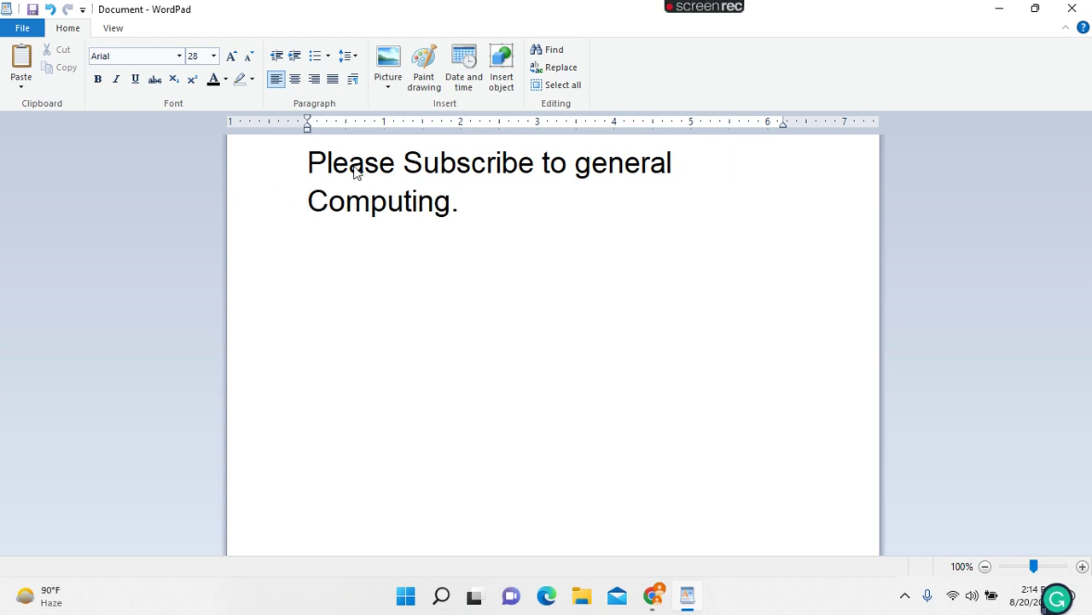
key("ctrl+s")
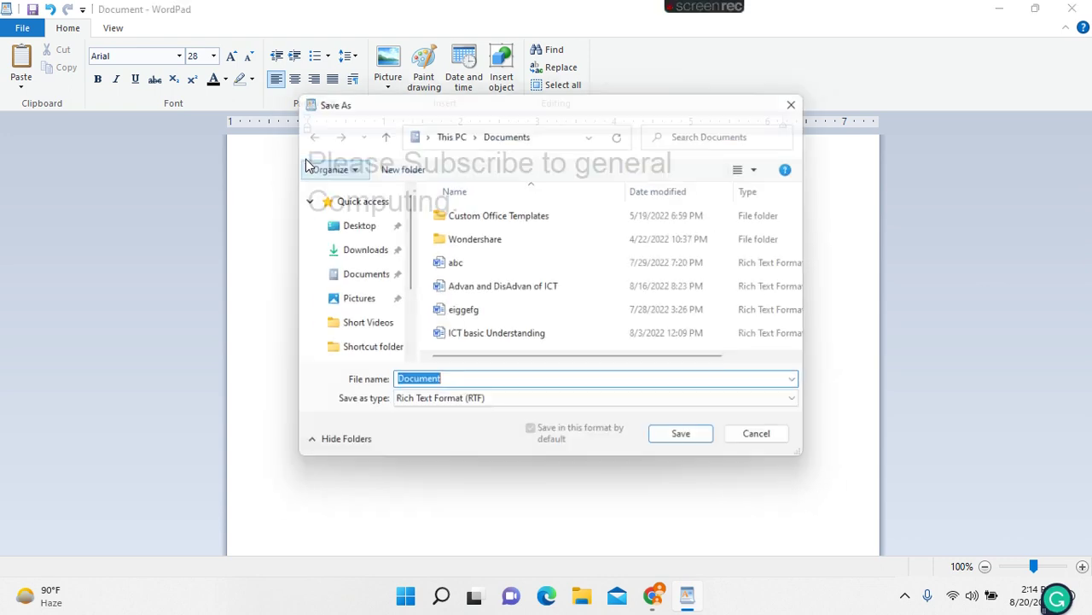
left_click(807, 98)
Step: Select the whole sentence and try growing and shrinking its font size in single increments
left_click_drag(307, 162, 460, 214)
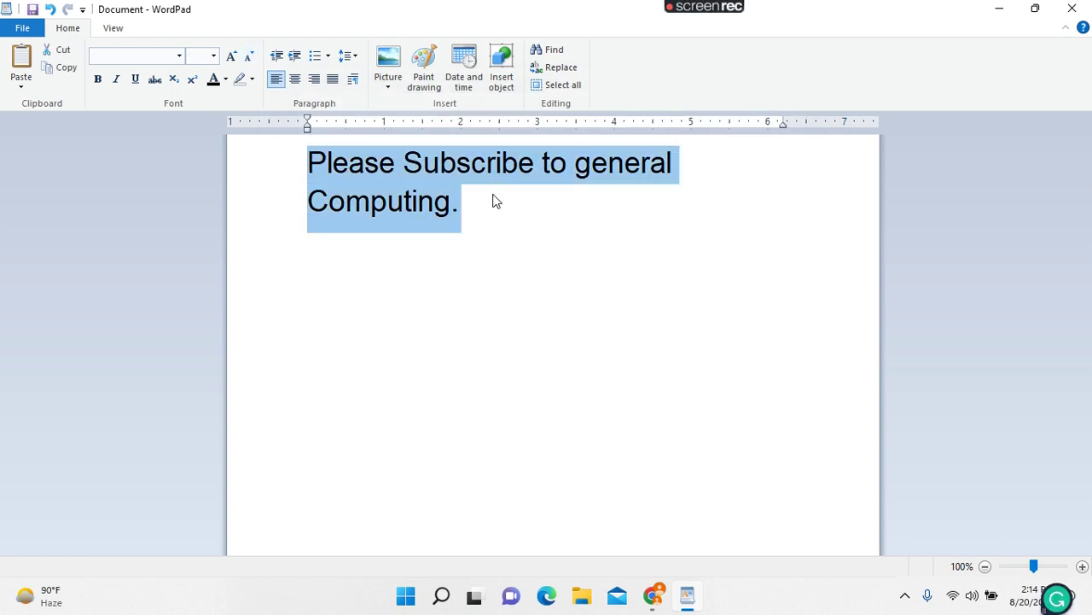
left_click(231, 57)
left_click(231, 57)
left_click(232, 57)
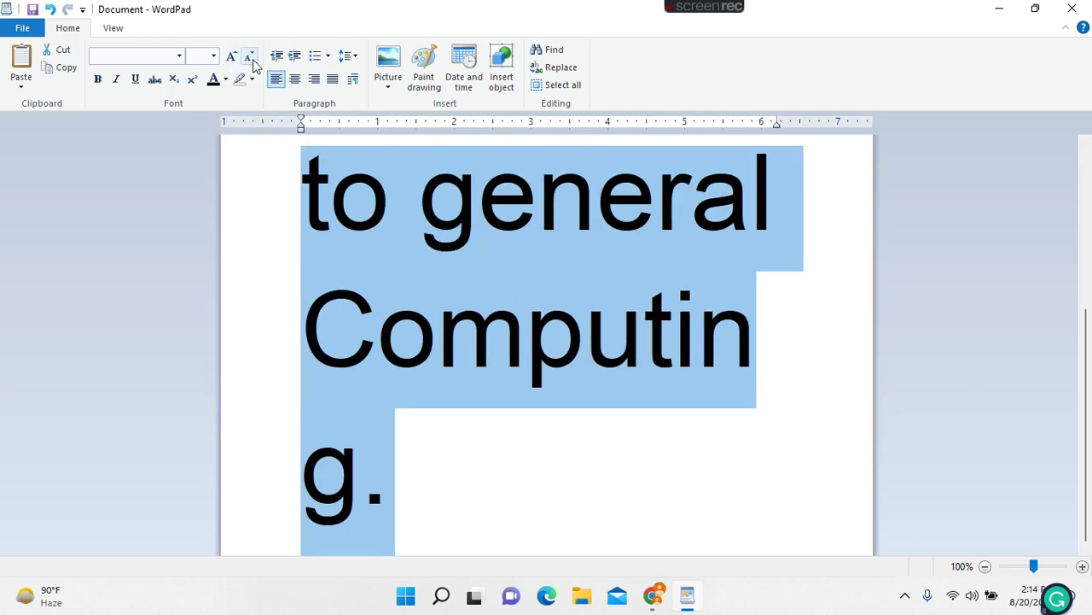
left_click(249, 58)
left_click(250, 58)
left_click(249, 58)
left_click(250, 58)
left_click(231, 56)
left_click(231, 57)
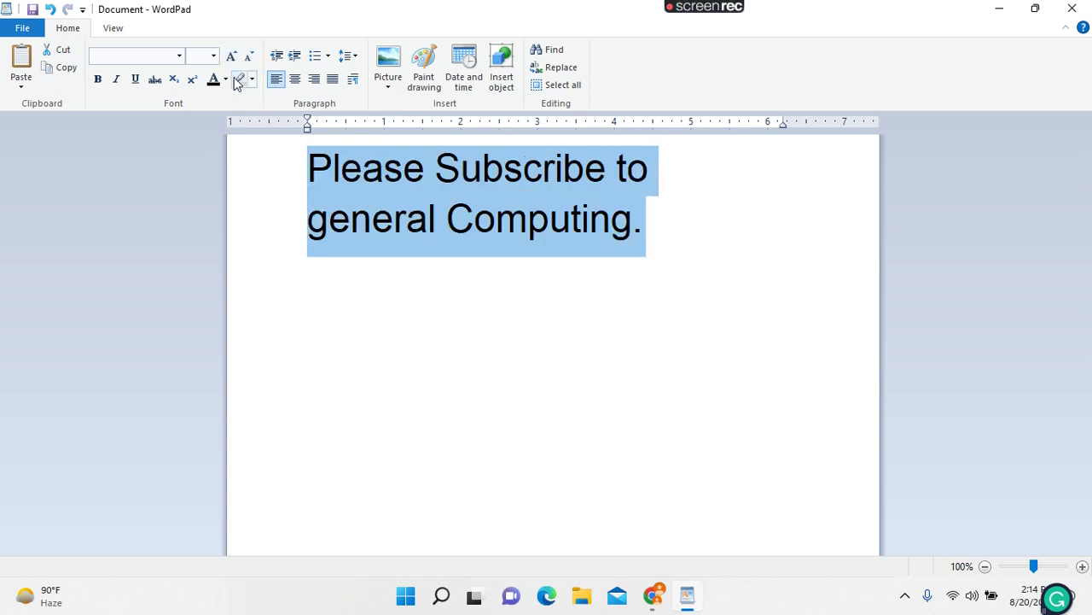
Step: Try font sizes 48, 72 and 26 on the selected sentence
left_click(214, 55)
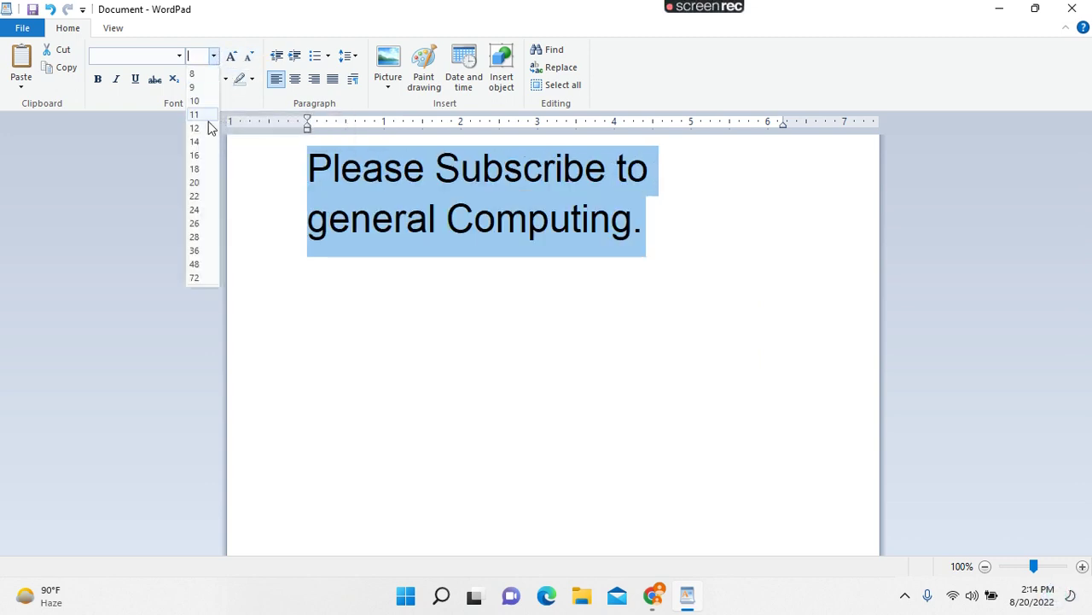
left_click(196, 264)
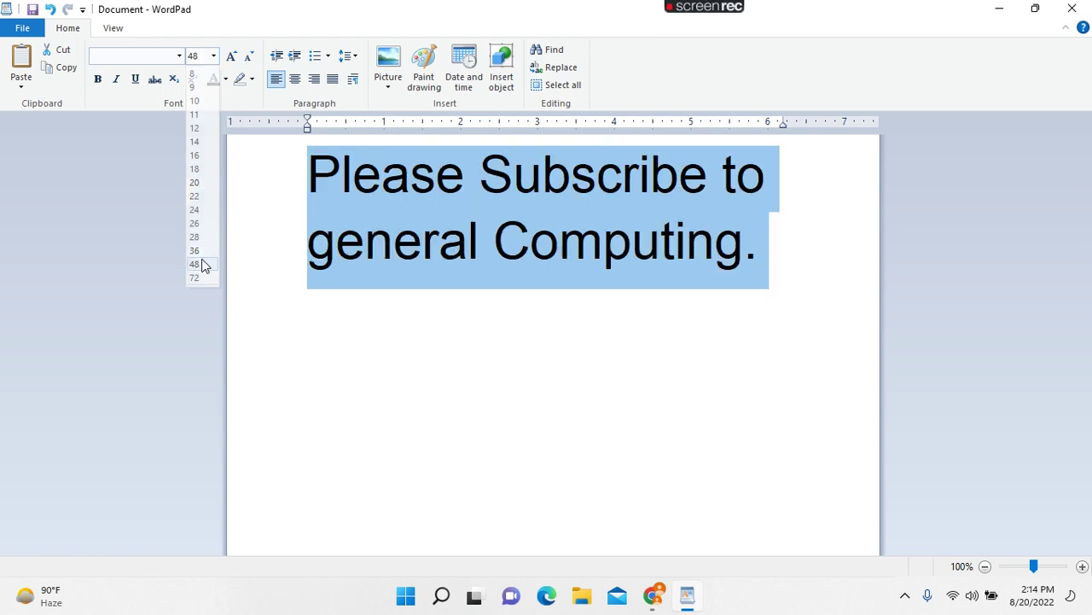
left_click(211, 56)
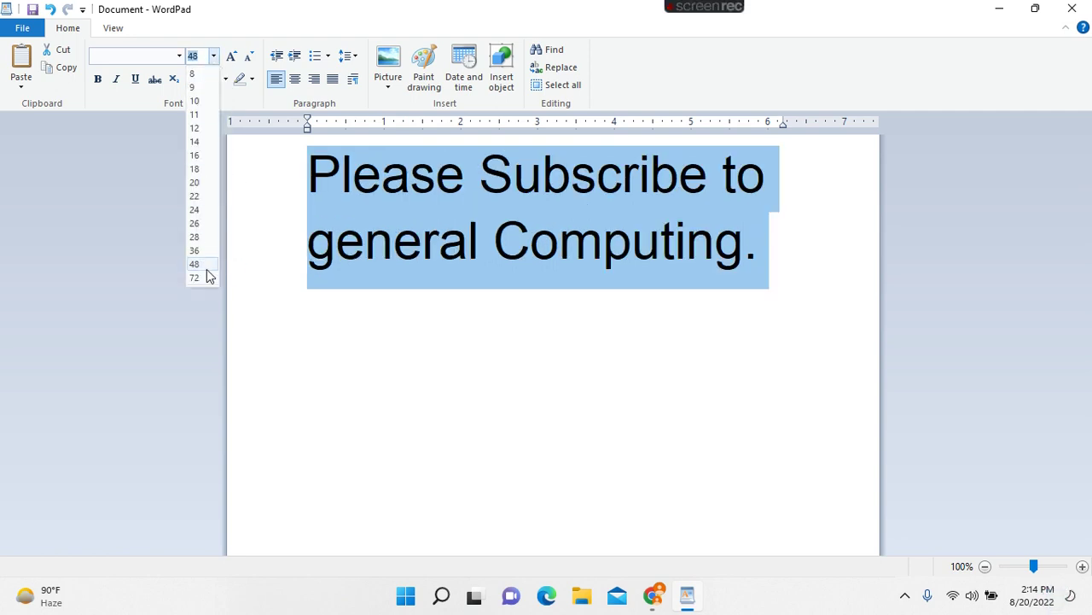
left_click(206, 275)
left_click(212, 56)
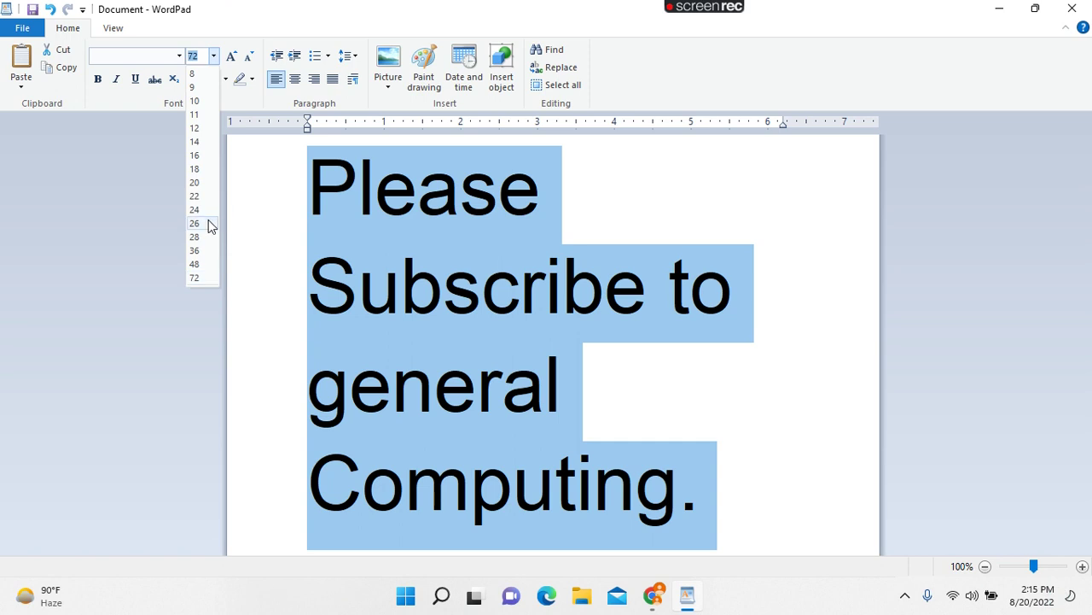
left_click(207, 225)
left_click(213, 55)
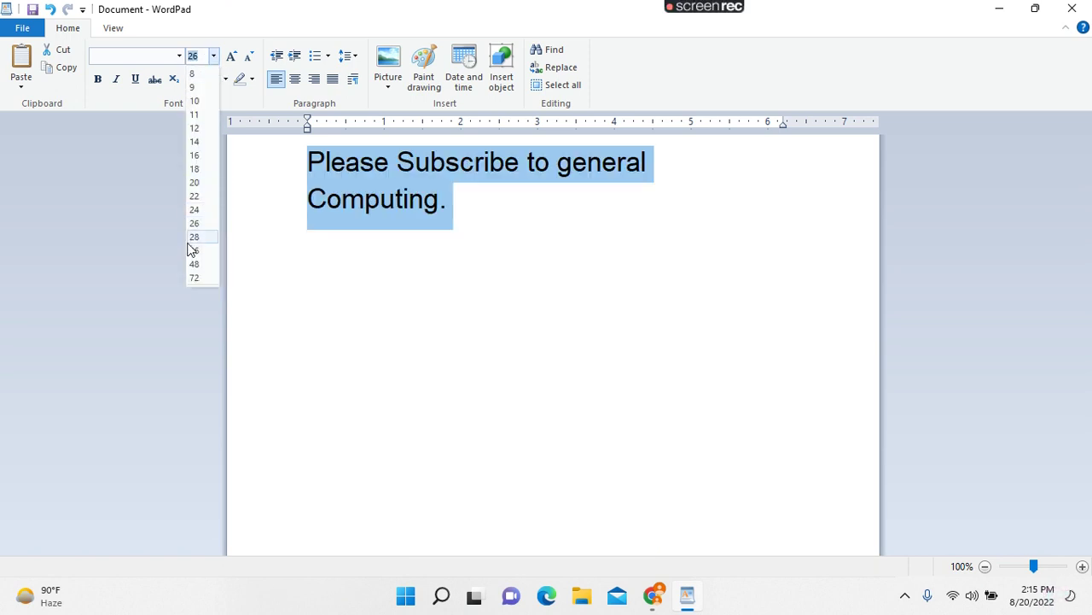
left_click(206, 219)
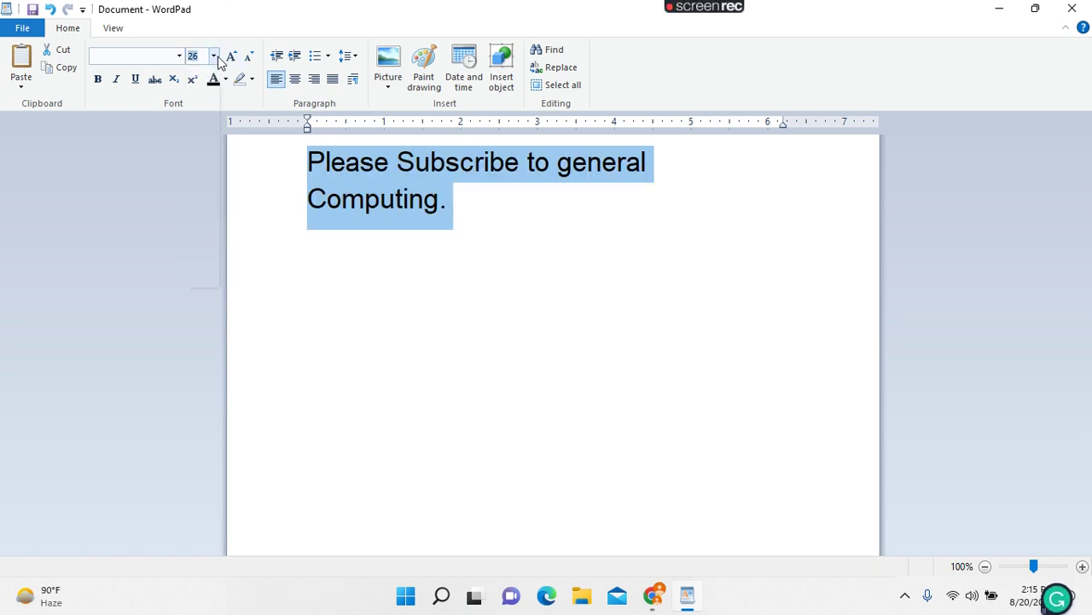
Step: Set the sentence's font size to 28 and deselect the text
left_click(213, 56)
left_click(206, 238)
left_click(487, 184)
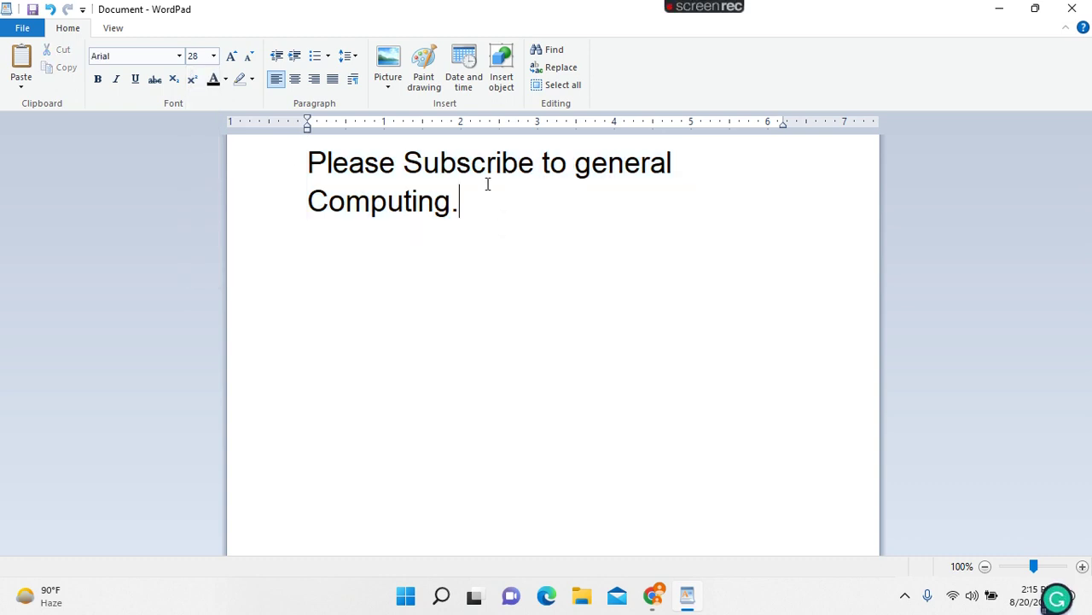
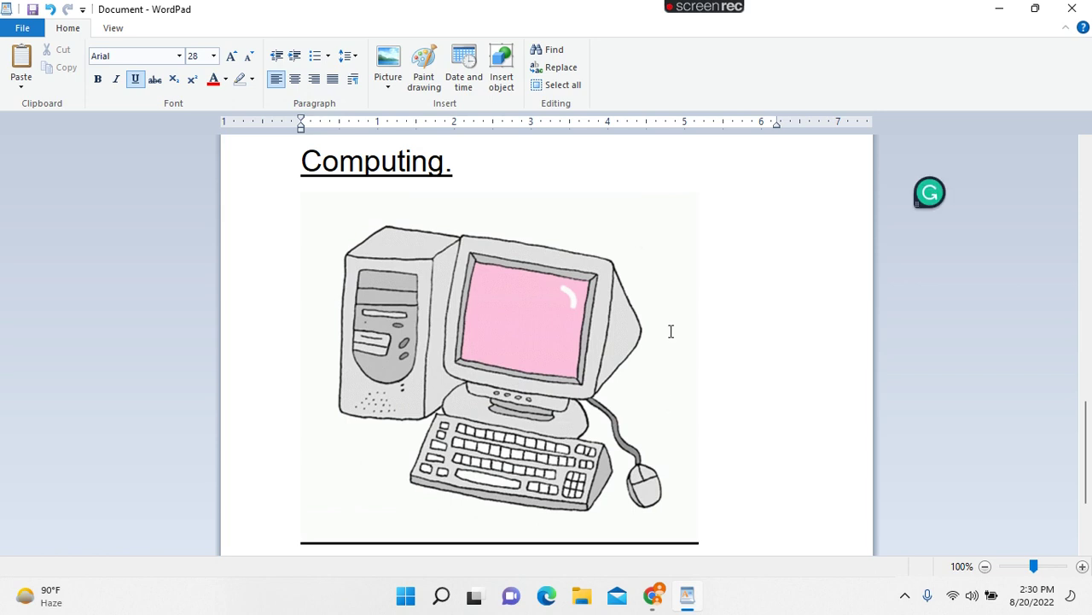
Step: Replace the computer picture below the sentence with the "Computer basics" image from the Pictures folder
scroll(709, 317, "up", 3)
scroll(667, 298, "down", 4)
scroll(666, 298, "down", 1)
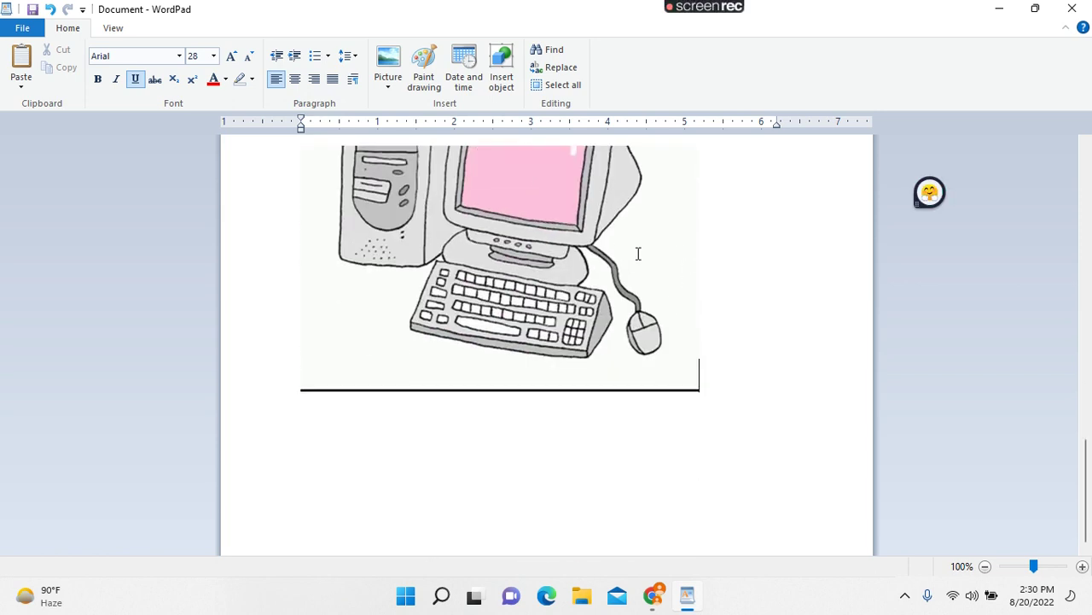
scroll(637, 253, "up", 7)
scroll(638, 253, "down", 4)
left_click(610, 318)
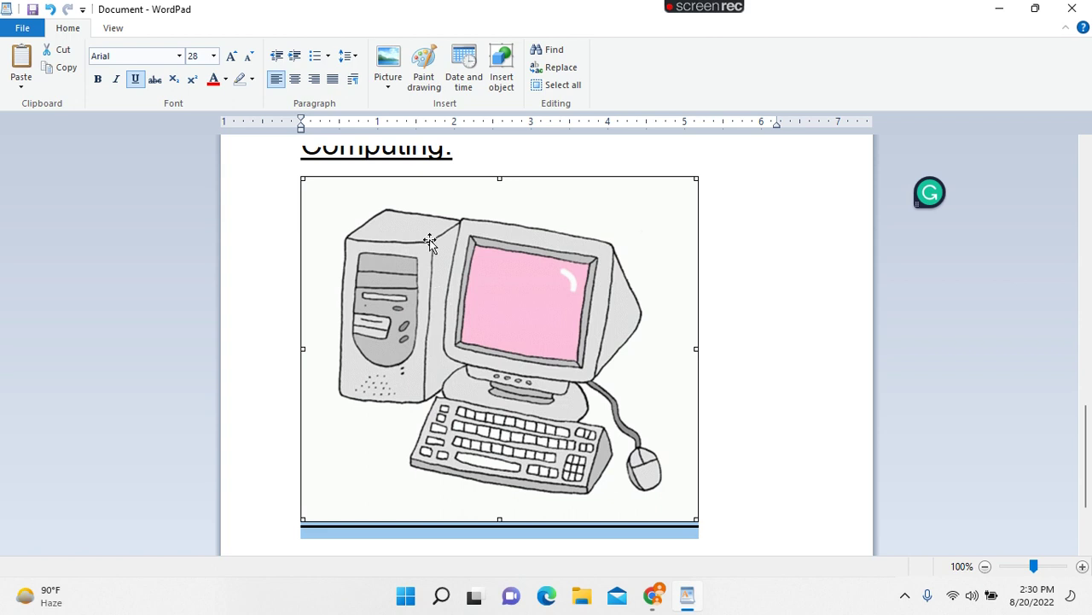
left_click(397, 89)
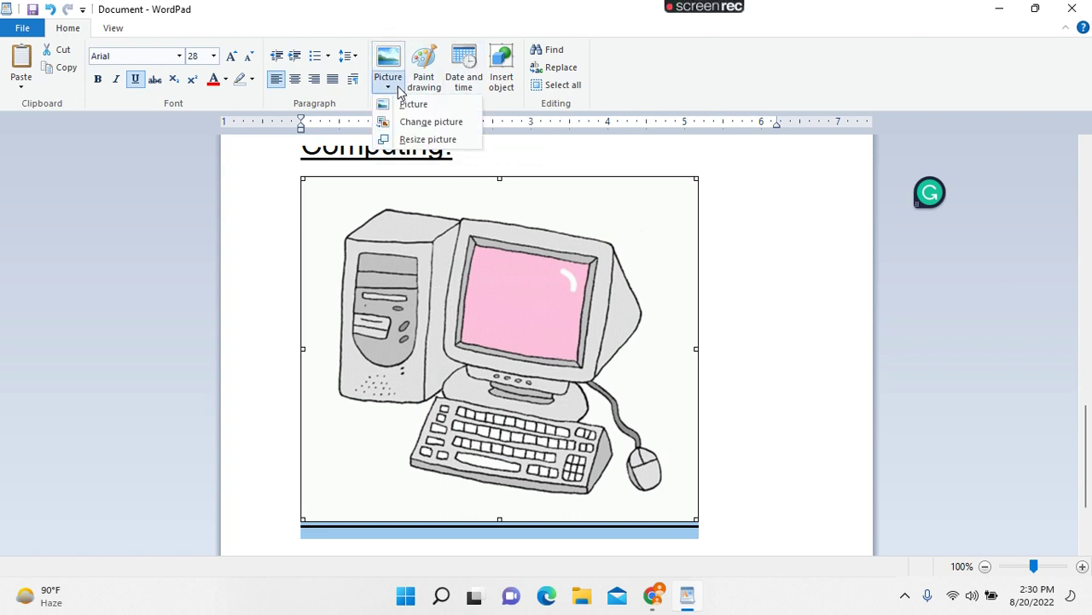
left_click(424, 124)
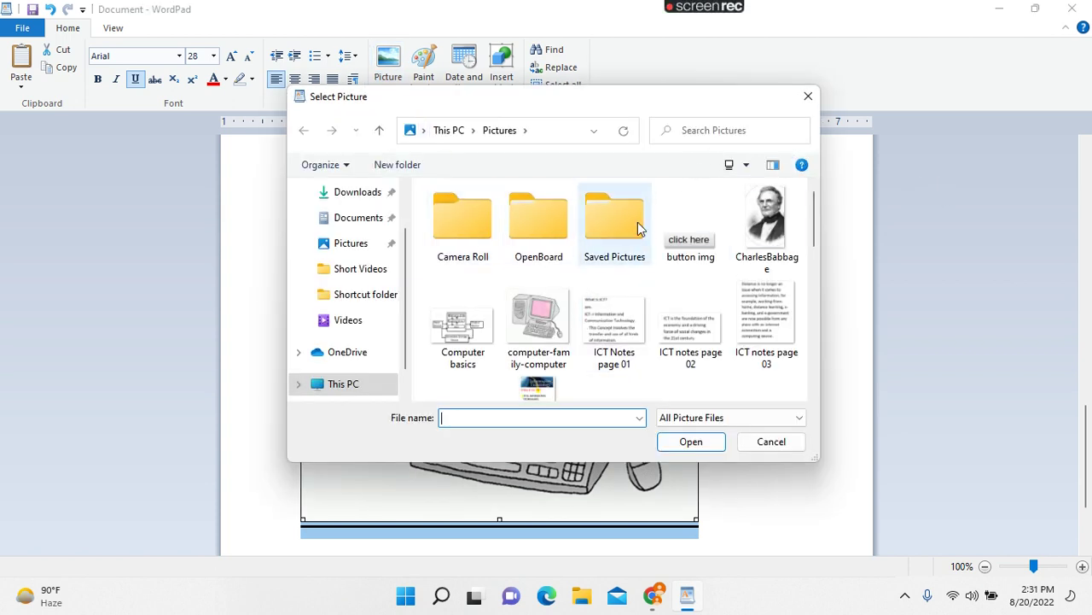
scroll(640, 227, "down", 1)
left_click(476, 248)
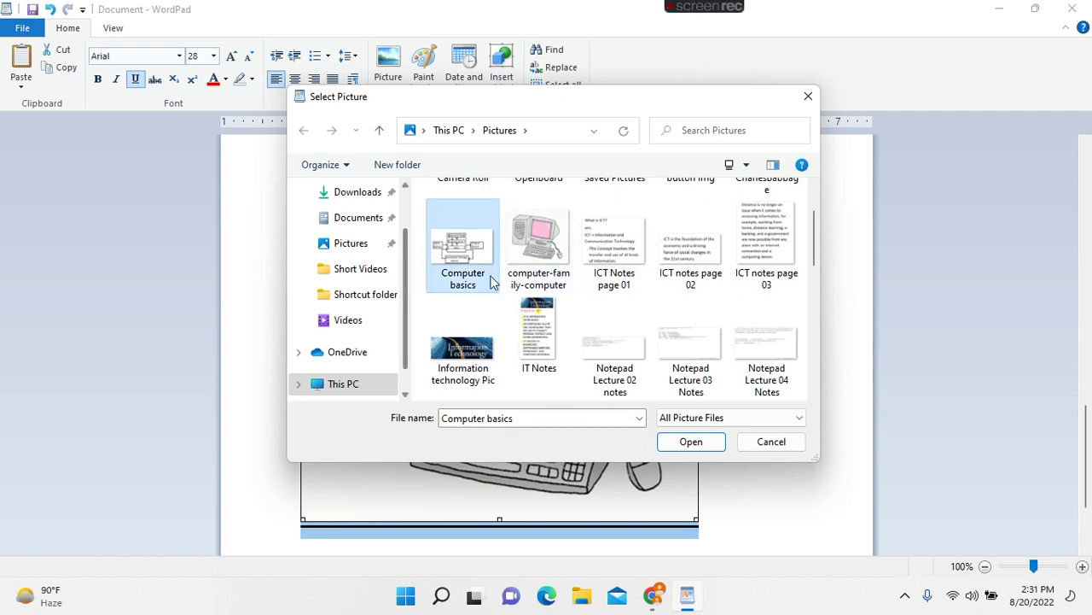
left_click(690, 441)
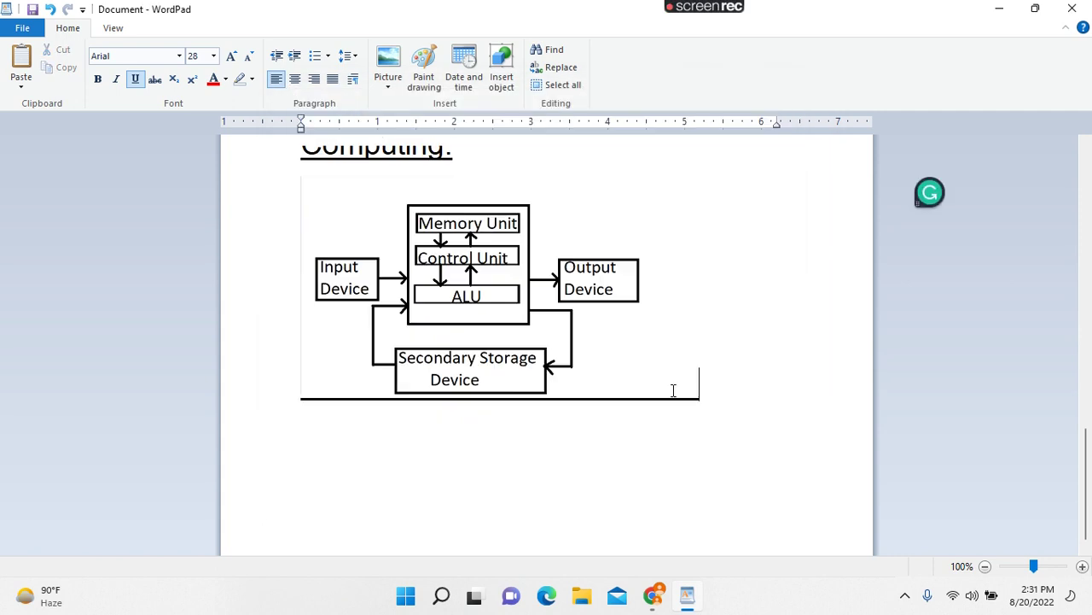
Step: Resize the inserted diagram to 25% horizontally and 84% vertically with Lock Aspect Ratio turned off
left_click(555, 282)
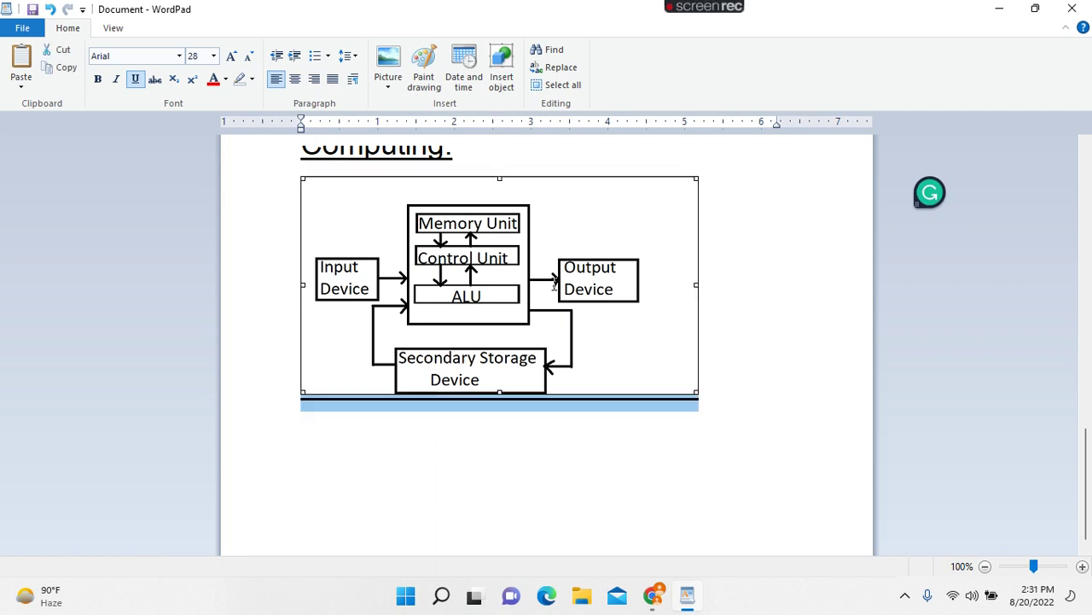
left_click(398, 85)
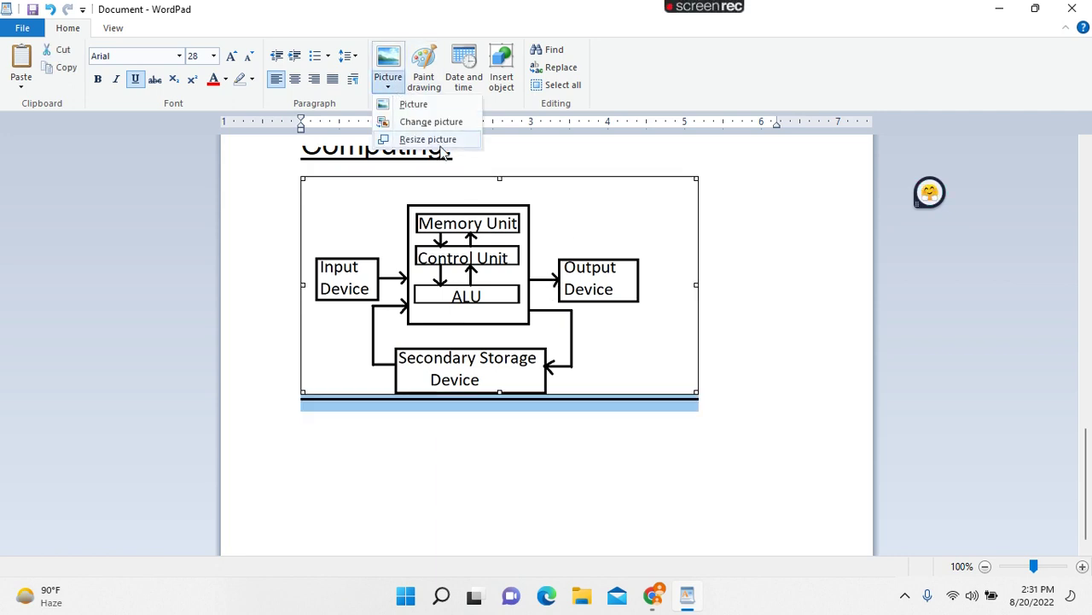
left_click(394, 88)
left_click(393, 88)
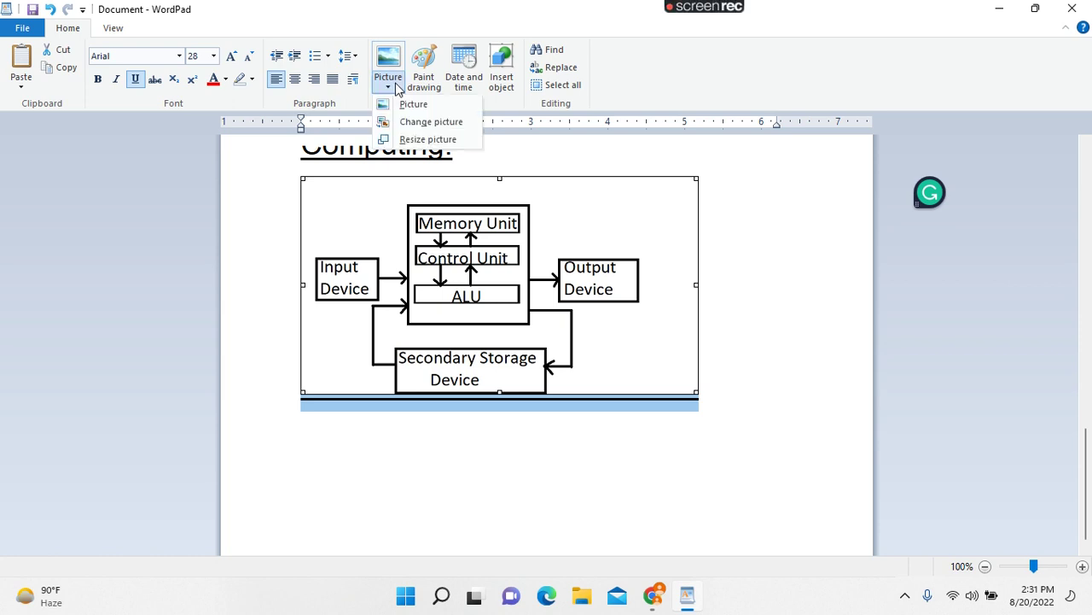
left_click(406, 141)
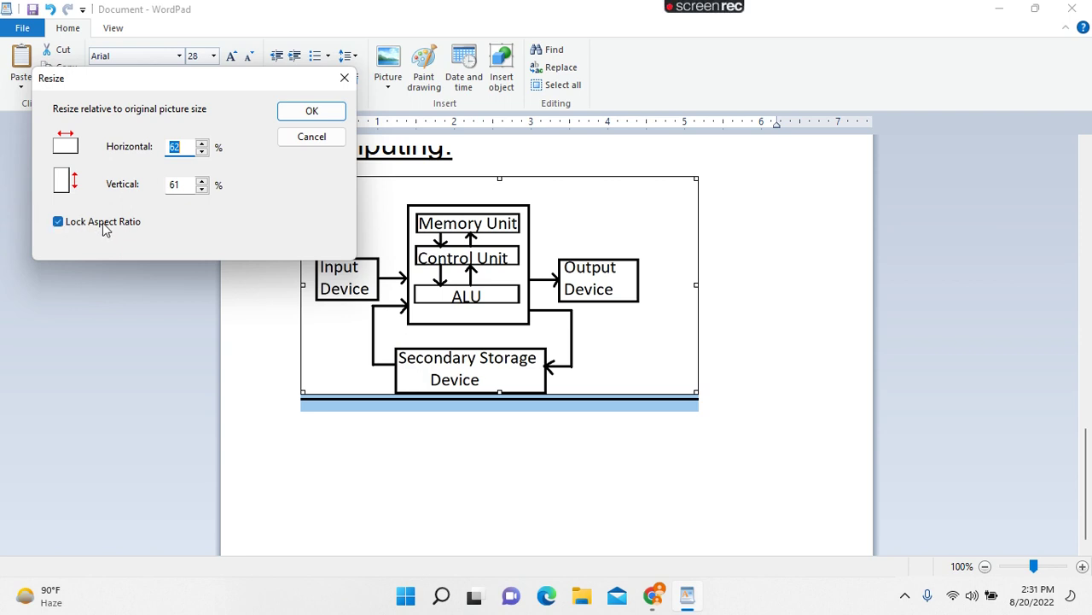
left_click(57, 223)
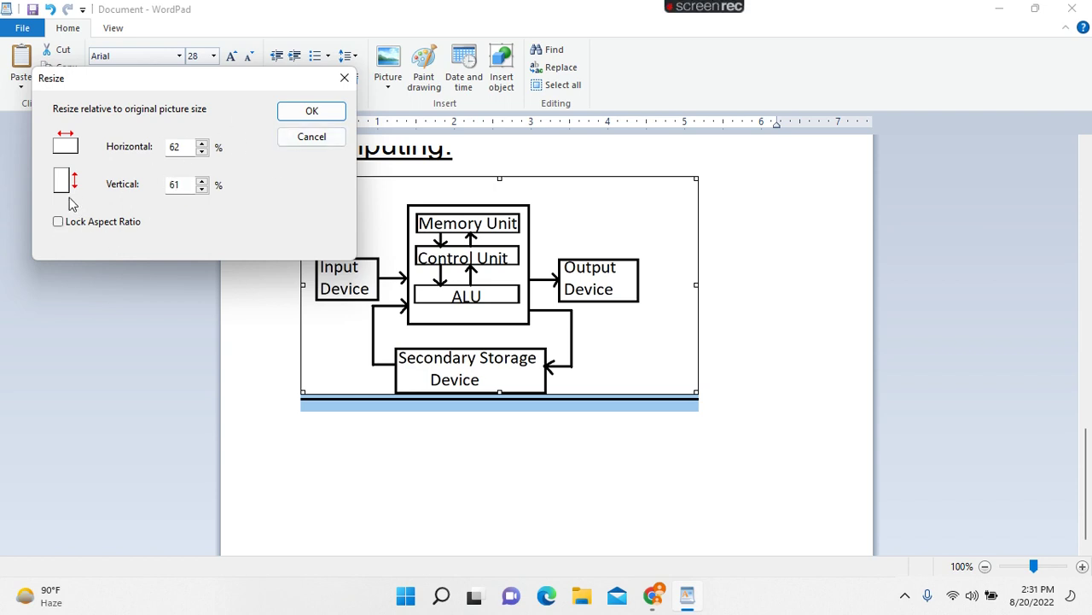
left_click(57, 223)
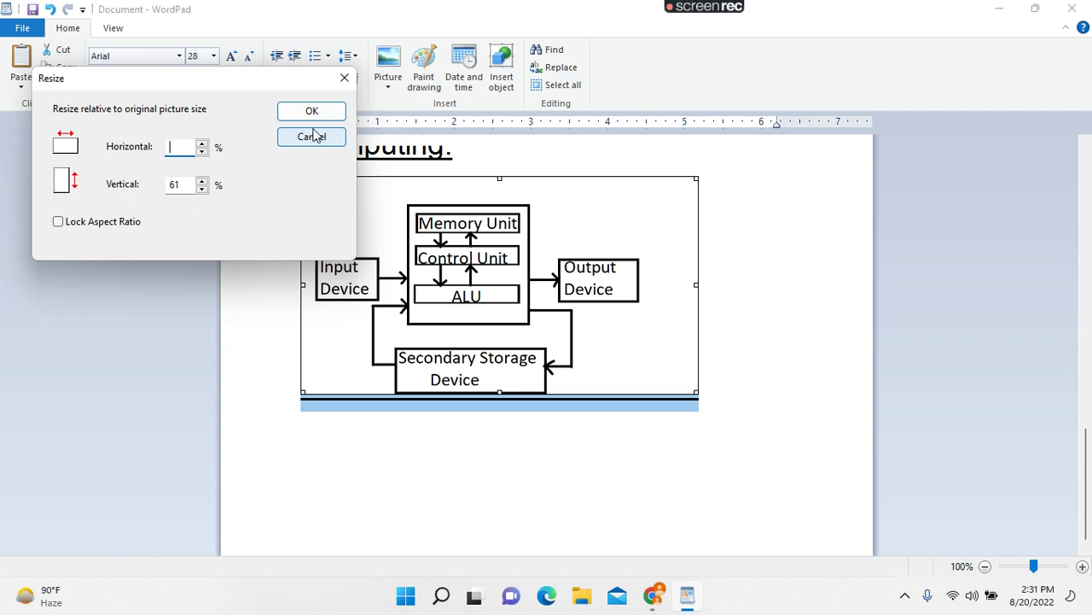
left_click(187, 178)
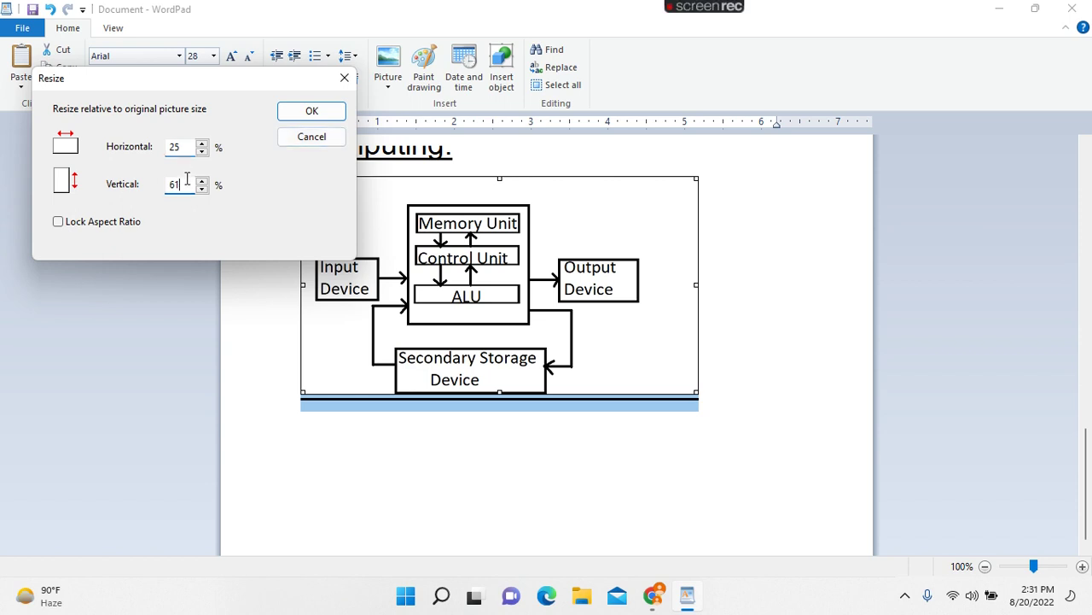
type("84")
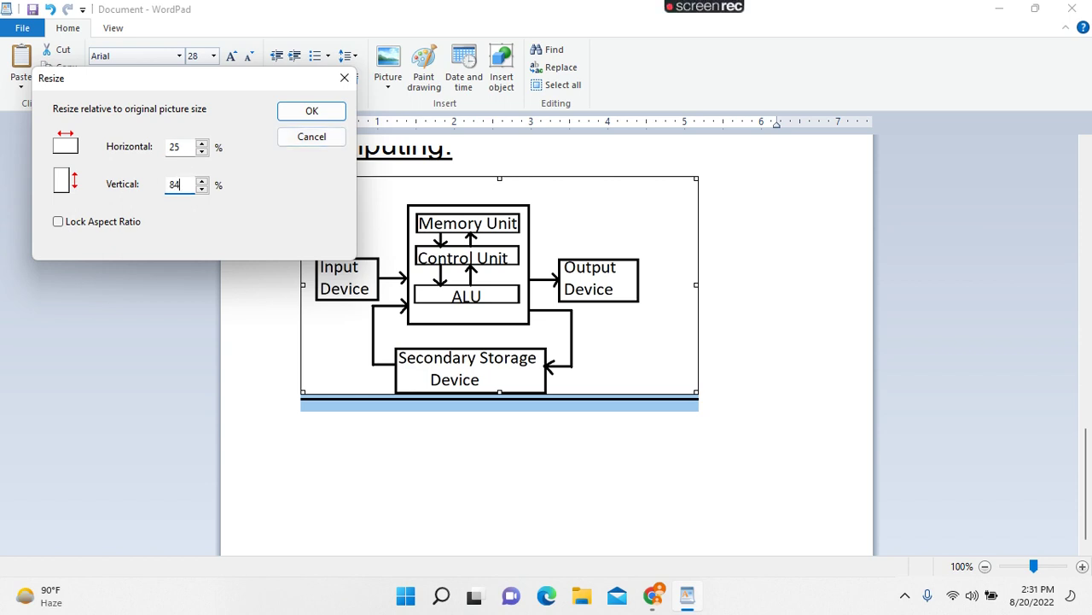
left_click(323, 112)
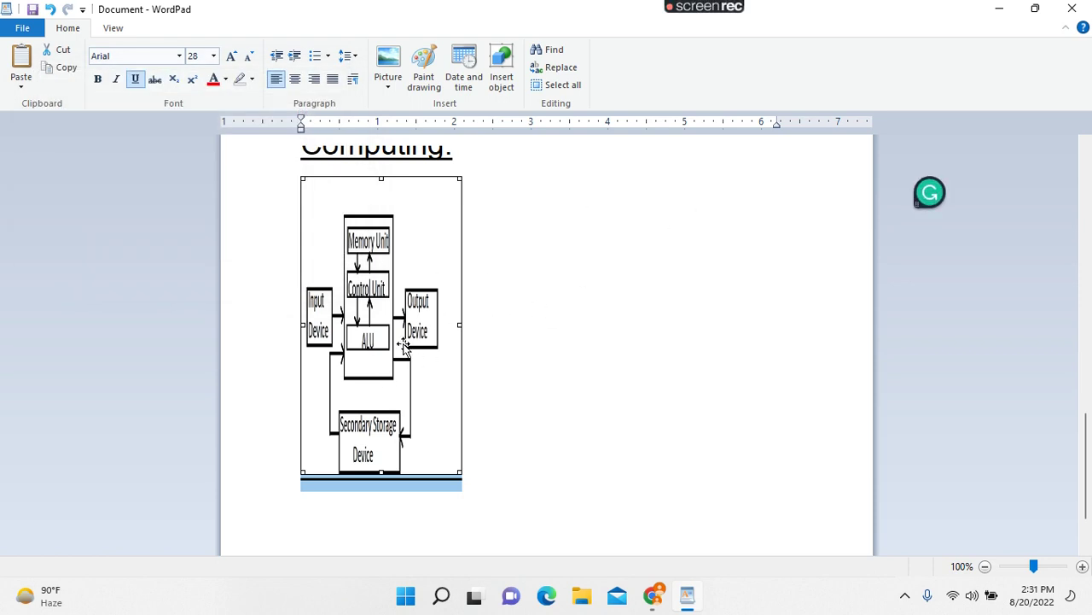
scroll(613, 285, "up", 3)
scroll(601, 284, "down", 3)
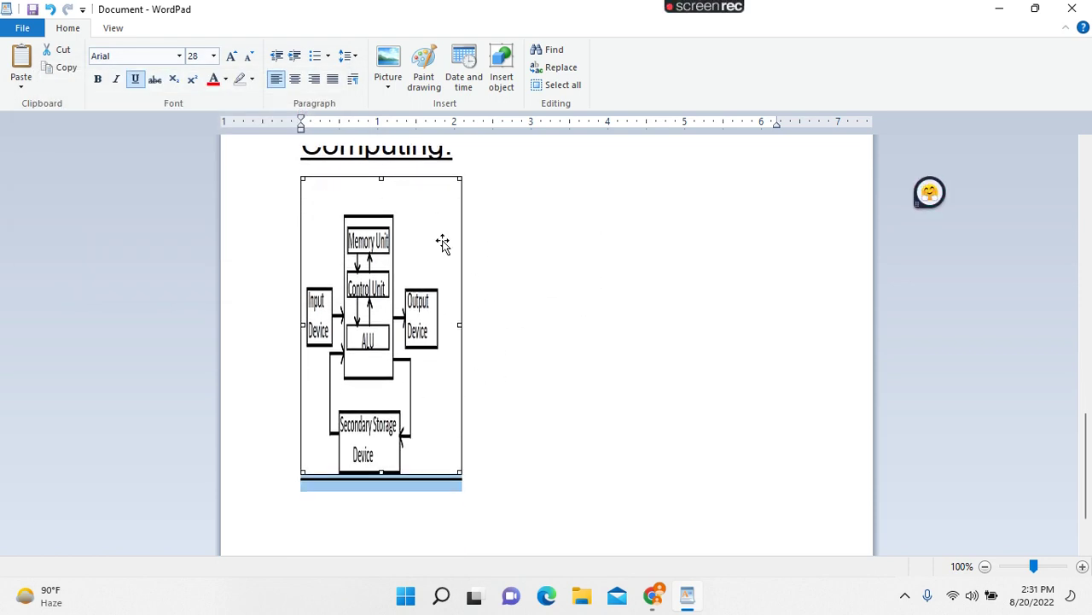
left_click(390, 86)
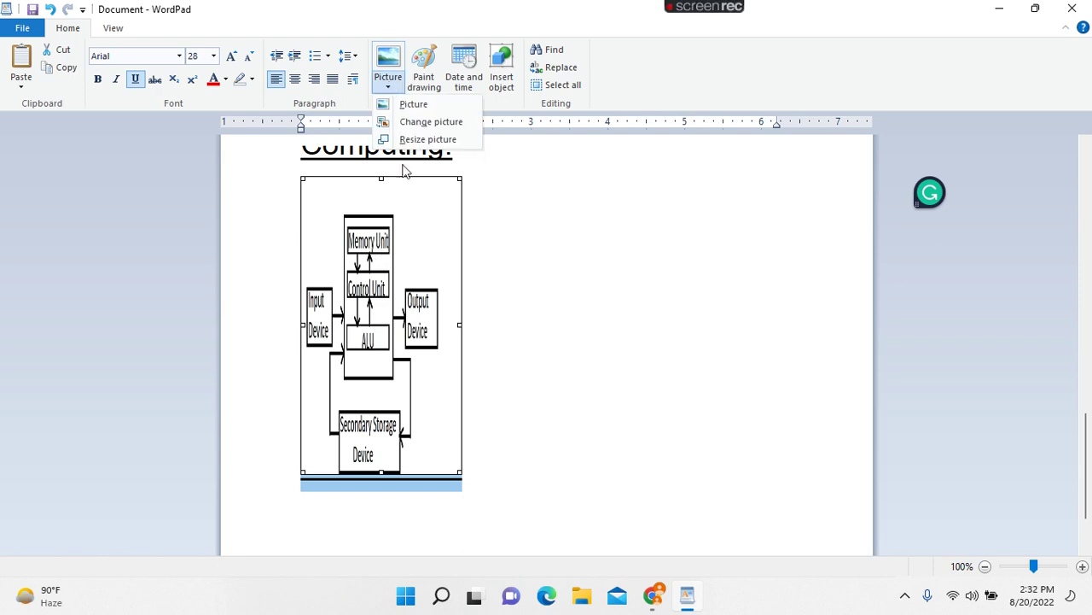
left_click(506, 174)
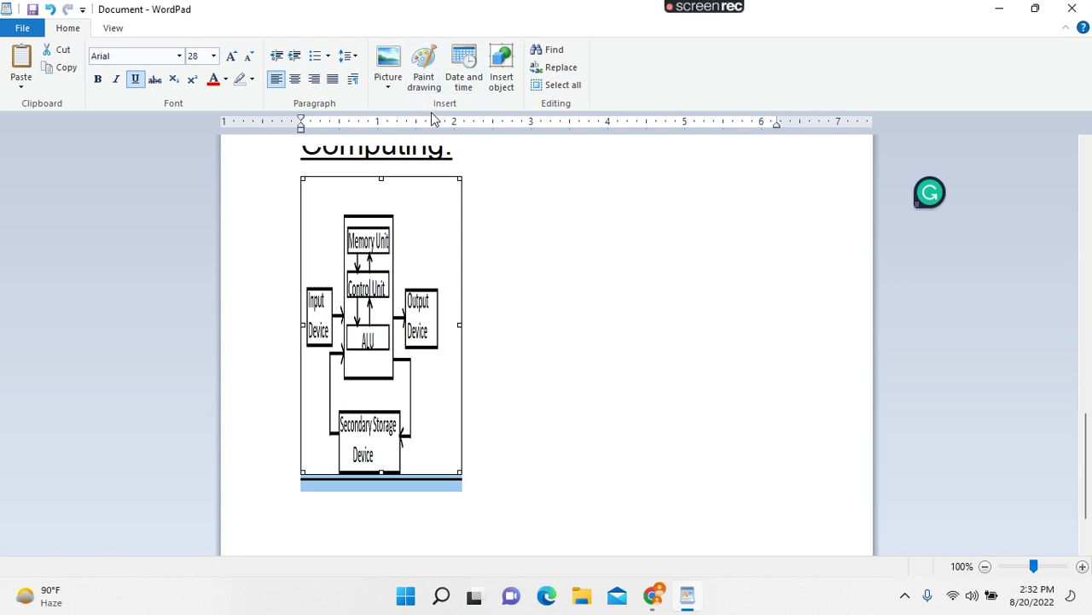
Step: Try to insert a Paint drawing next to the resized diagram
left_click(427, 77)
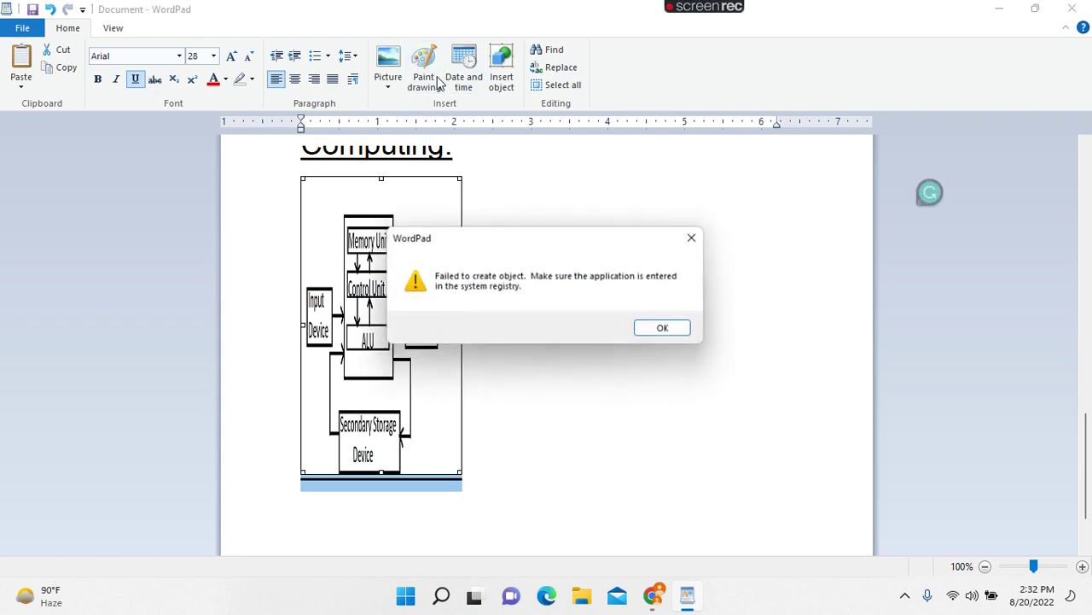
left_click(667, 330)
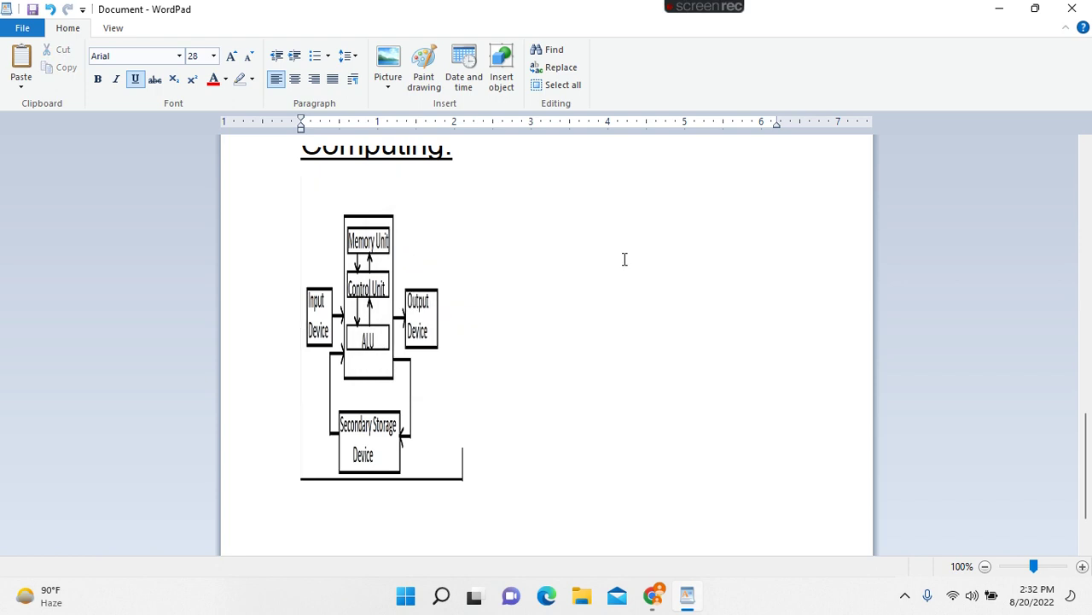
left_click(425, 73)
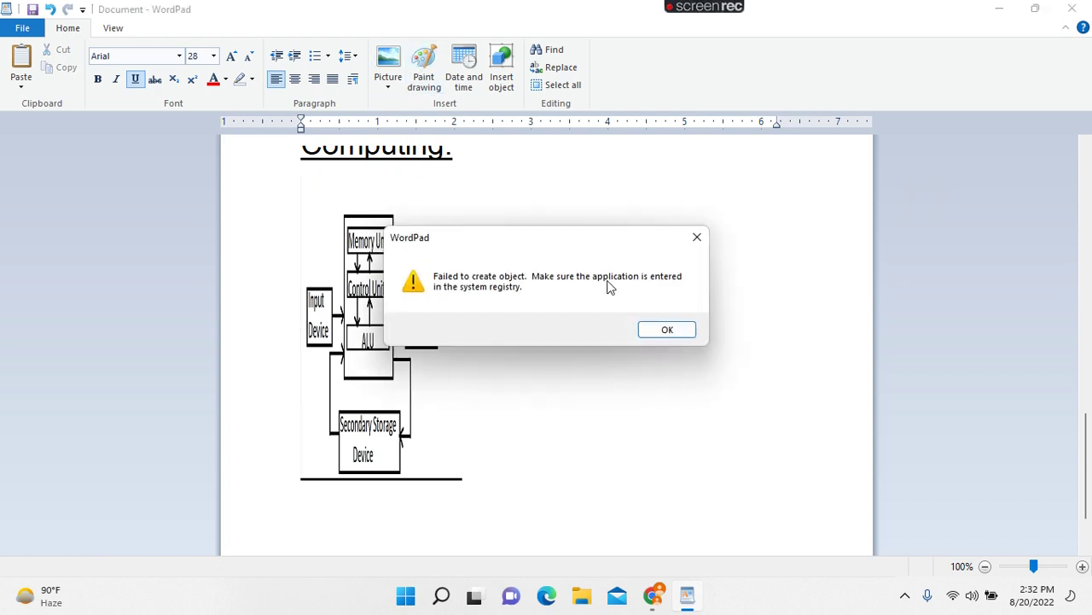
left_click(693, 239)
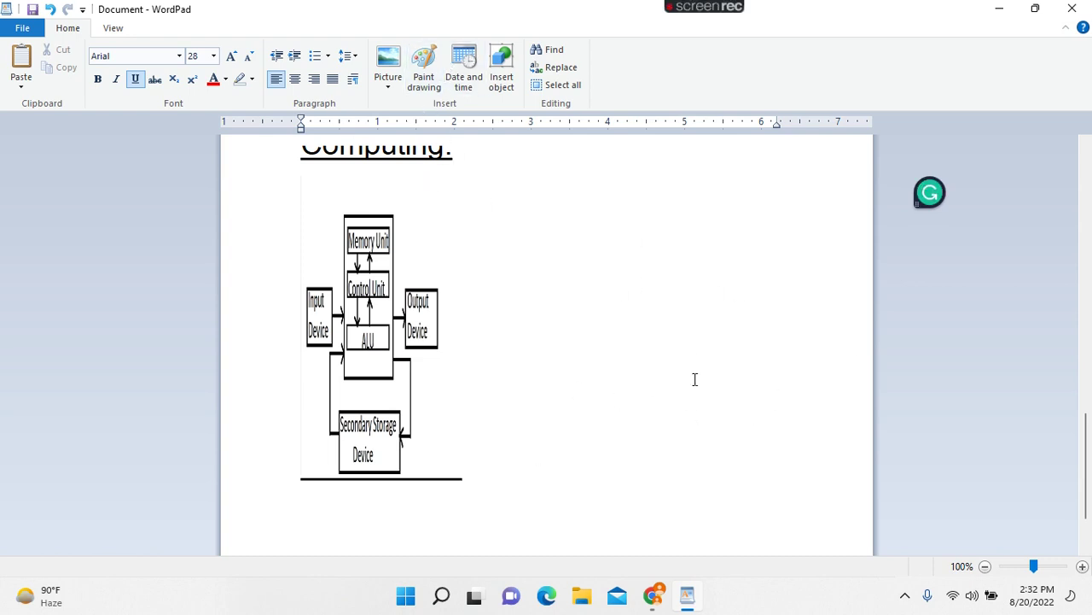
left_click(438, 76)
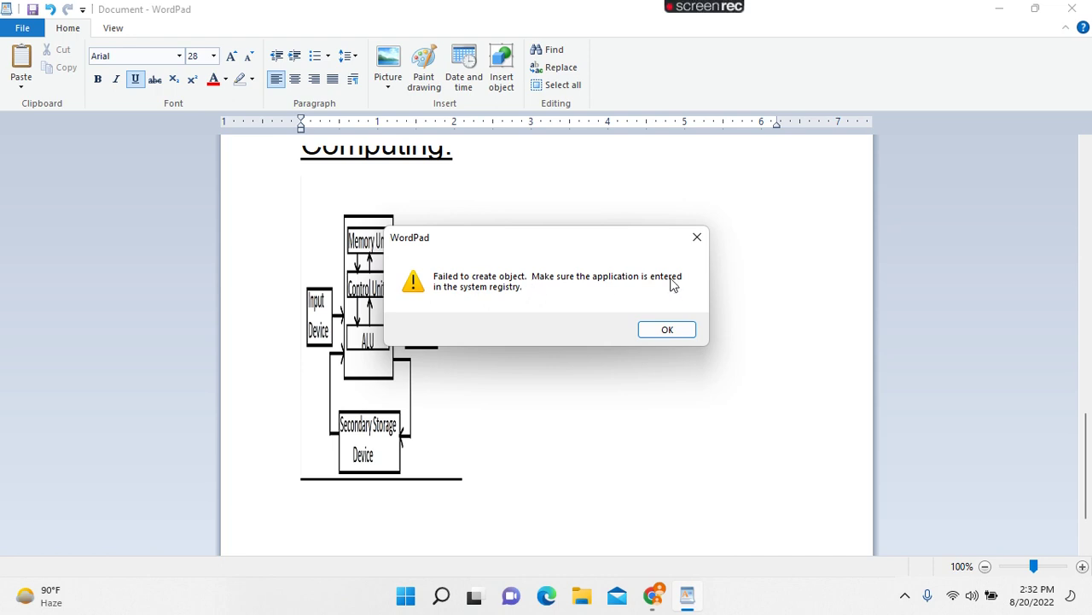
left_click(665, 331)
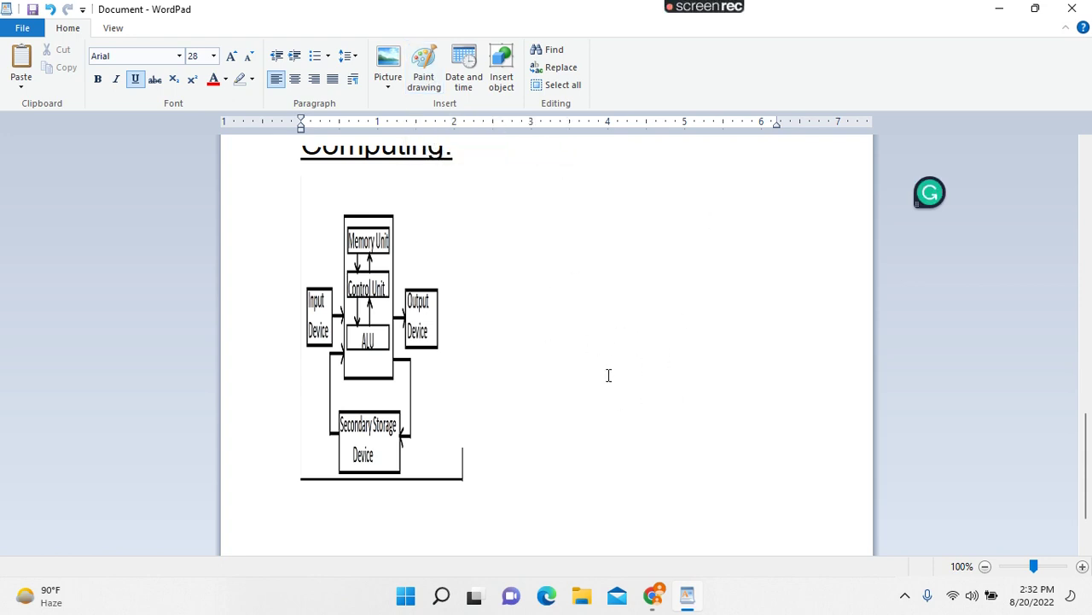
left_click(465, 73)
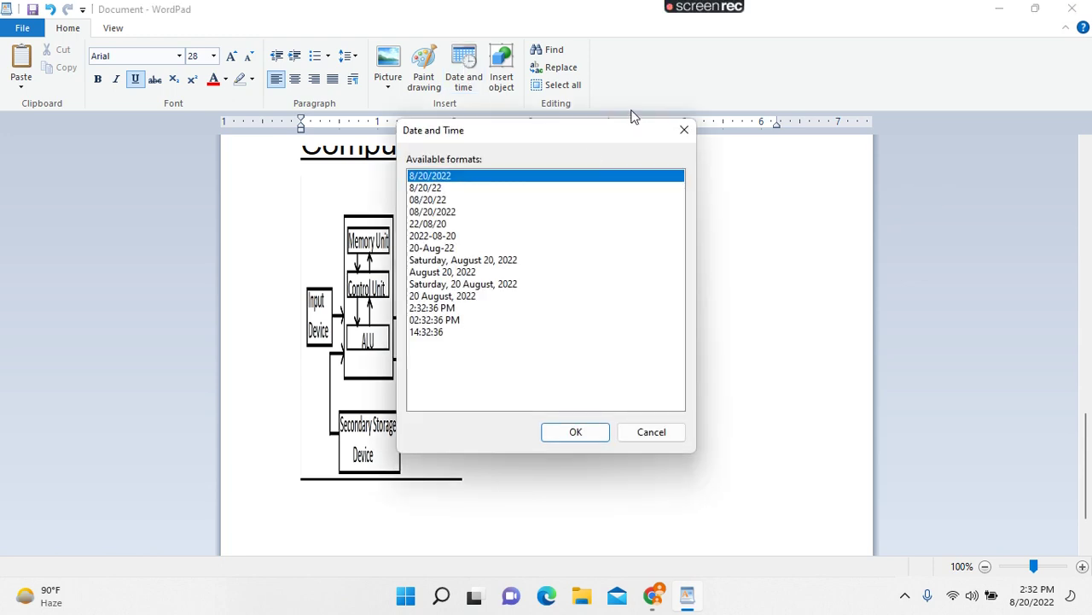
left_click(684, 130)
scroll(660, 300, "up", 10)
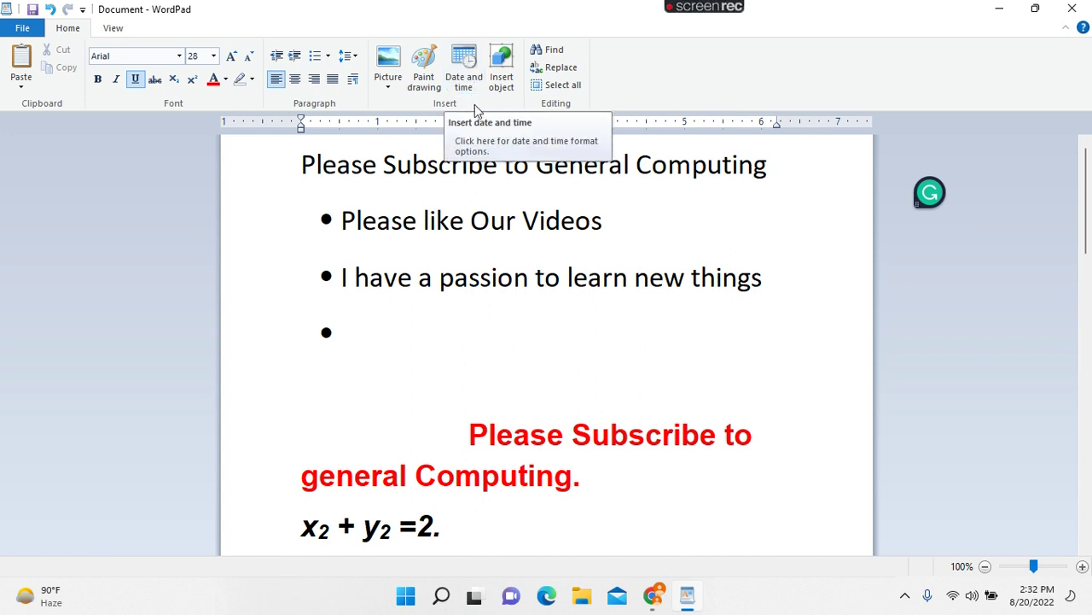
Step: Try several of the available date and time formats and insert the date as 8/20/2022 beside the diagram
left_click(476, 73)
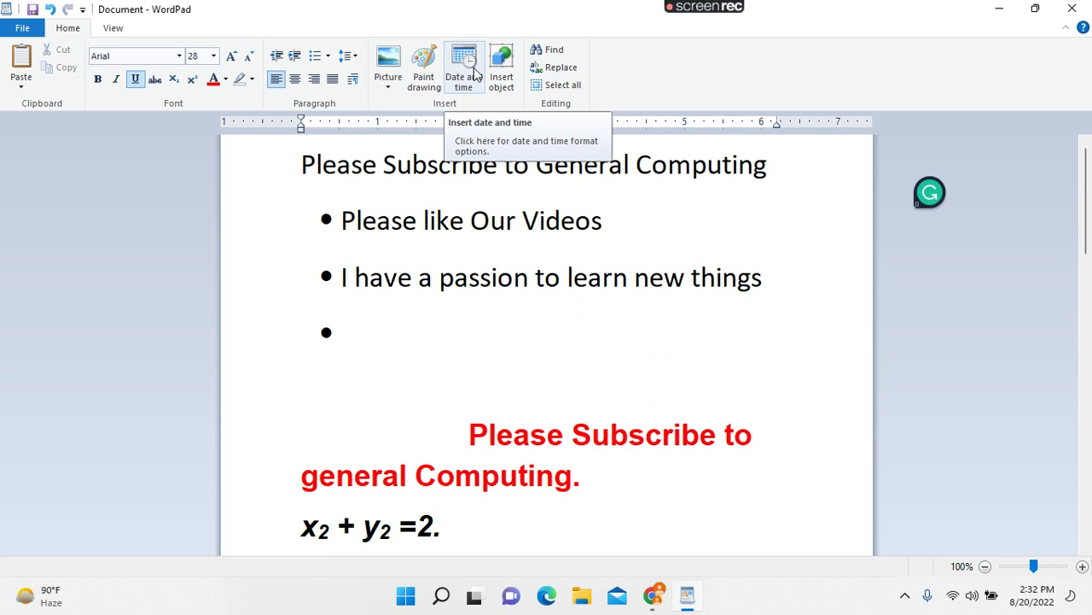
left_click(476, 74)
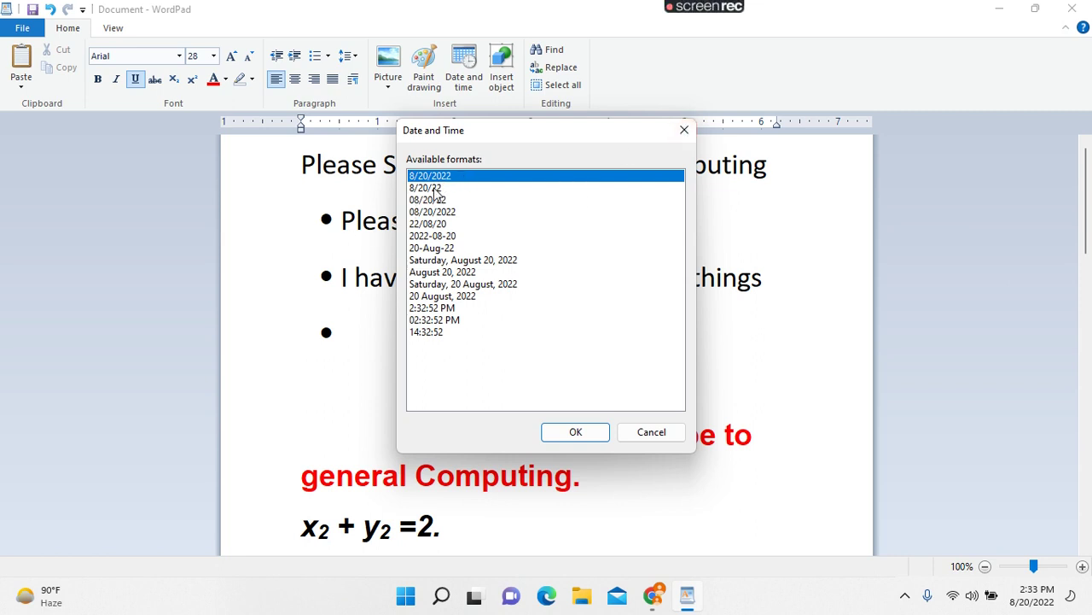
left_click(450, 247)
left_click(439, 260)
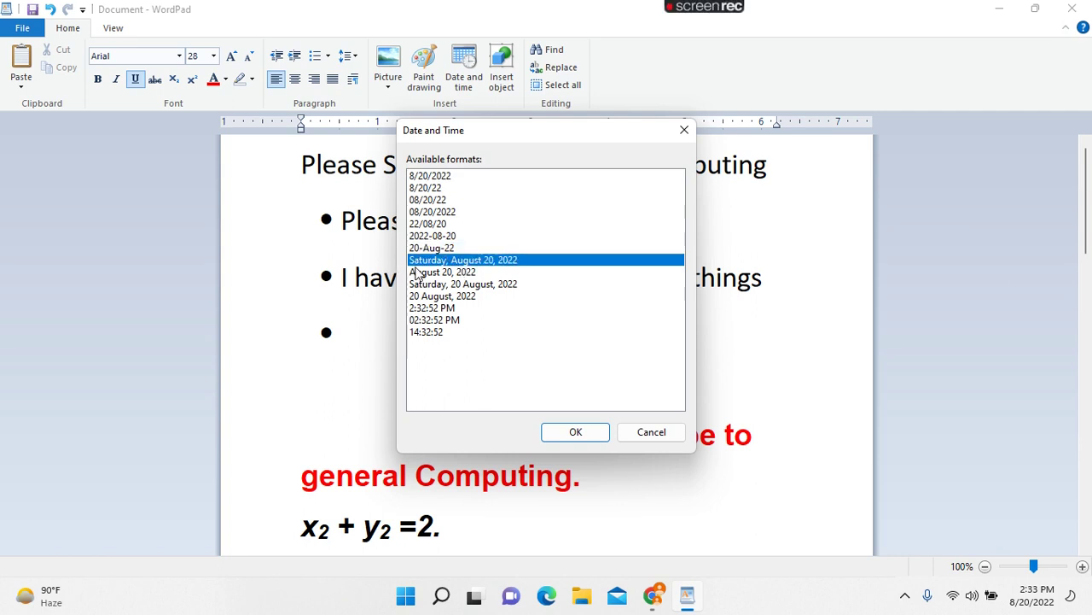
left_click(448, 330)
left_click(456, 321)
left_click(457, 333)
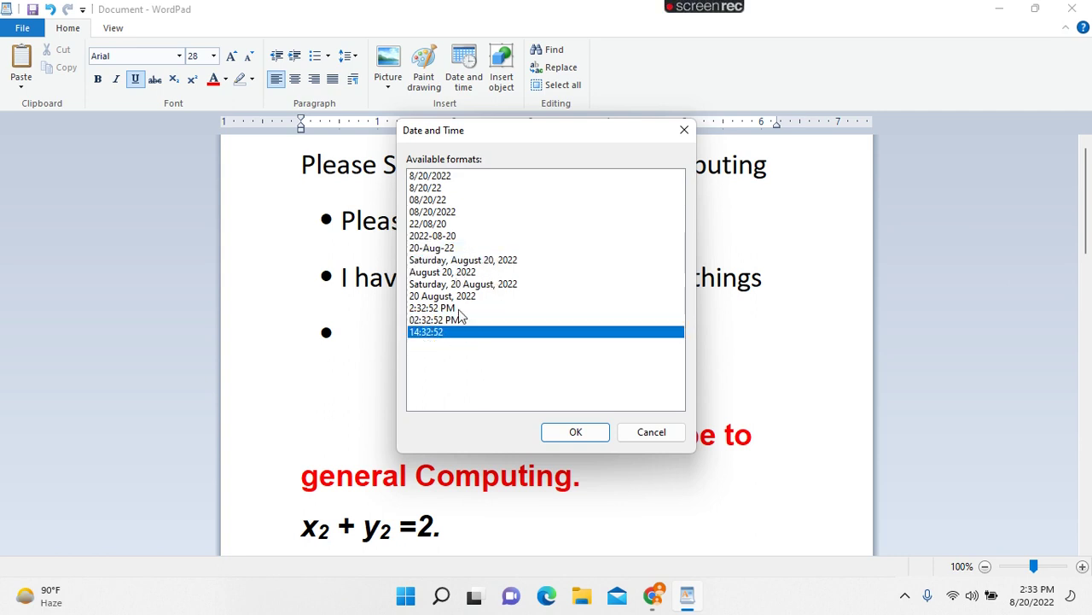
left_click(461, 309)
left_click(433, 177)
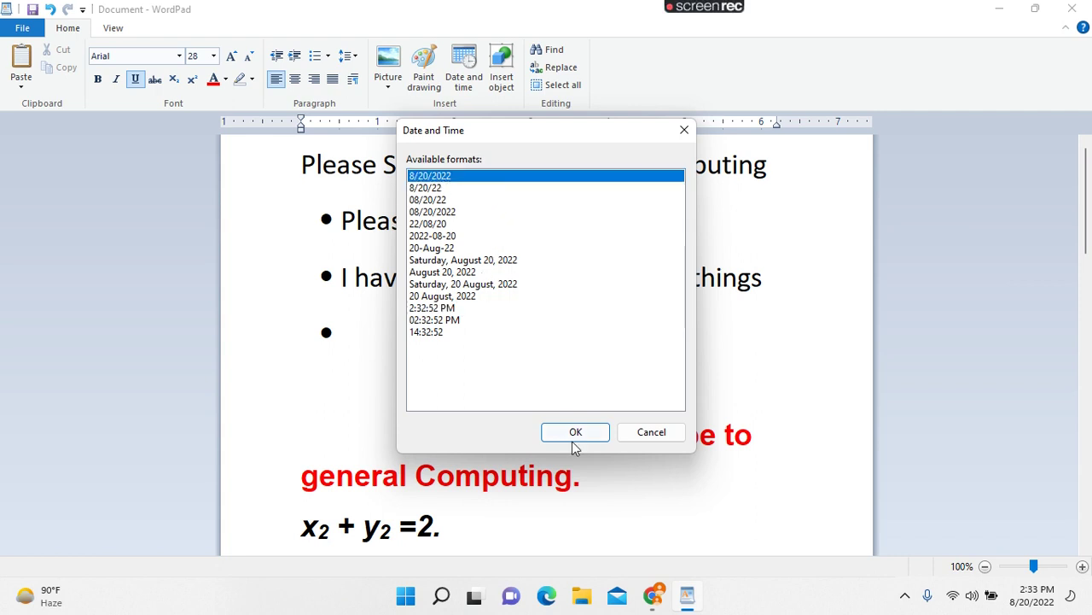
left_click(433, 199)
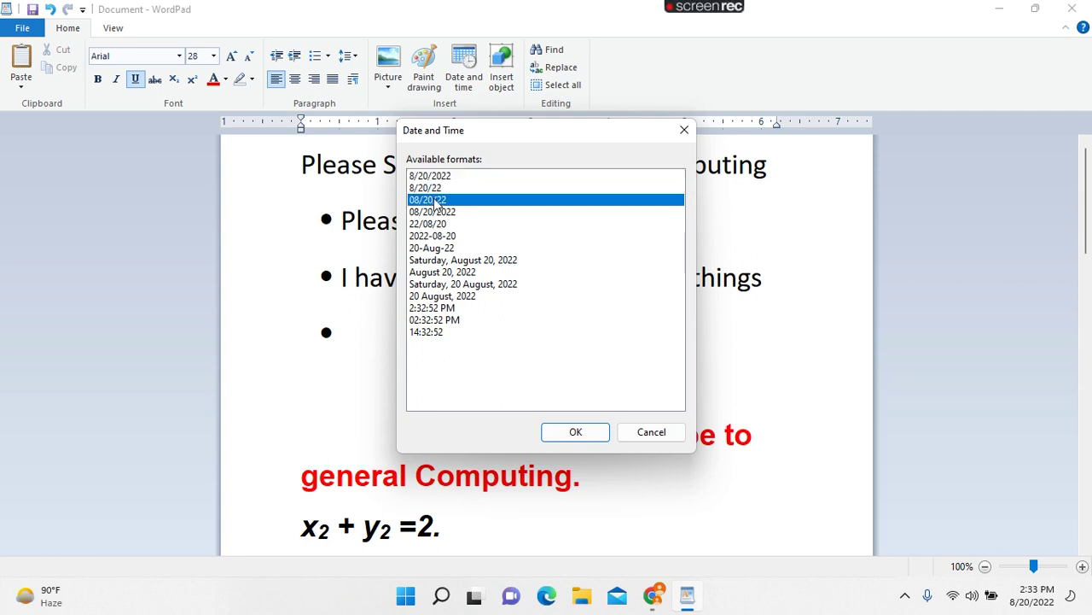
left_click(440, 236)
left_click(449, 176)
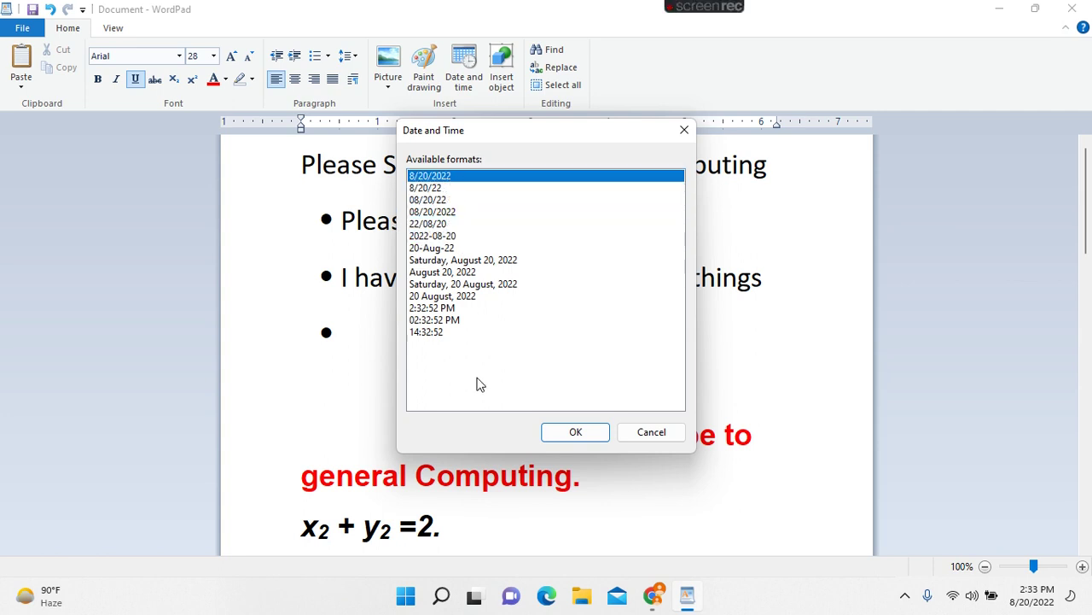
left_click(591, 433)
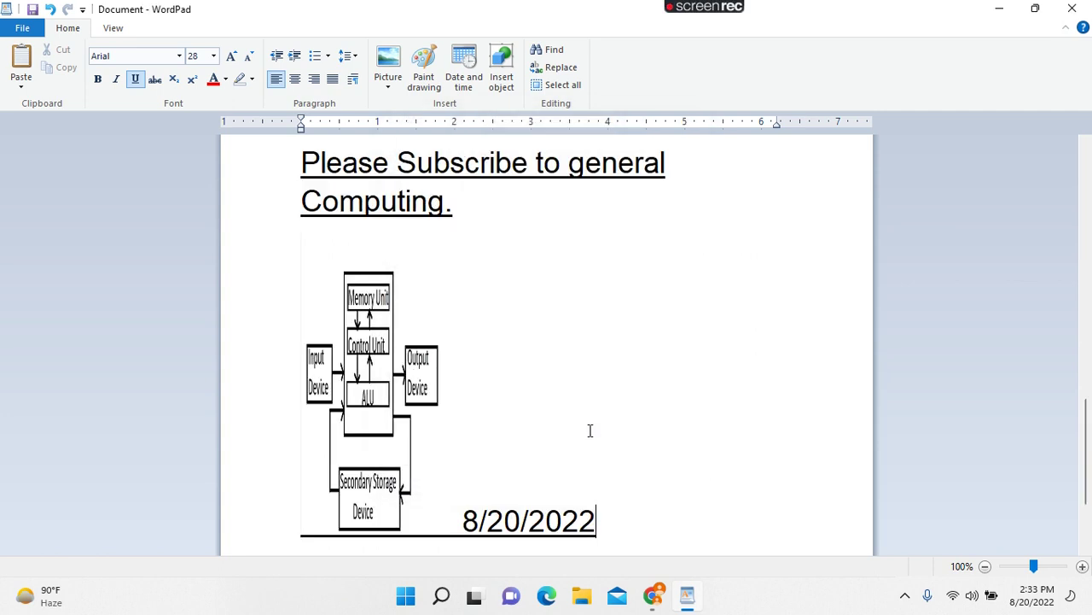
Step: Undo the last change to the date beside the diagram and clear the selection
scroll(604, 371, "up", 5)
scroll(602, 367, "up", 3)
scroll(603, 365, "down", 15)
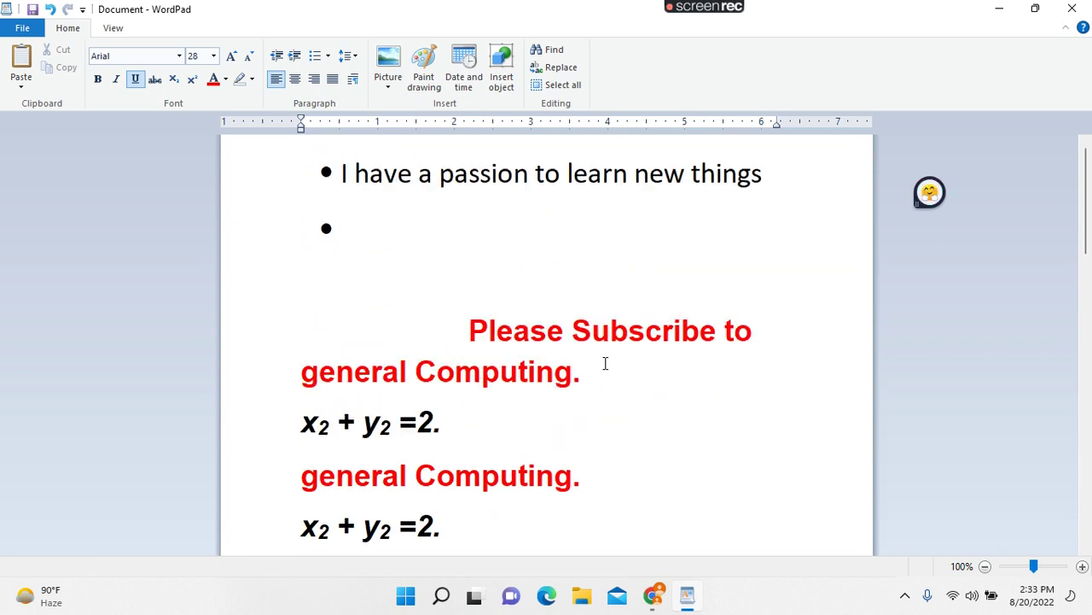
left_click_drag(594, 363, 744, 390)
left_click_drag(604, 429, 512, 444)
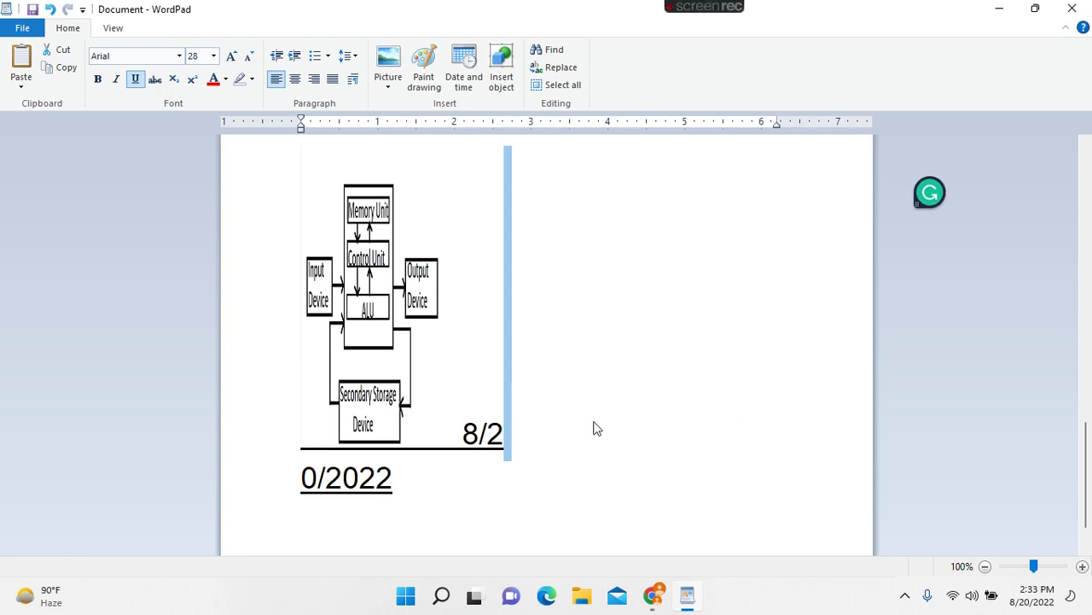
key("ctrl+z")
left_click(631, 433)
Step: Add a blank line above the "Please Subscribe to General Computing" line at the start of the document
scroll(648, 414, "up", 3)
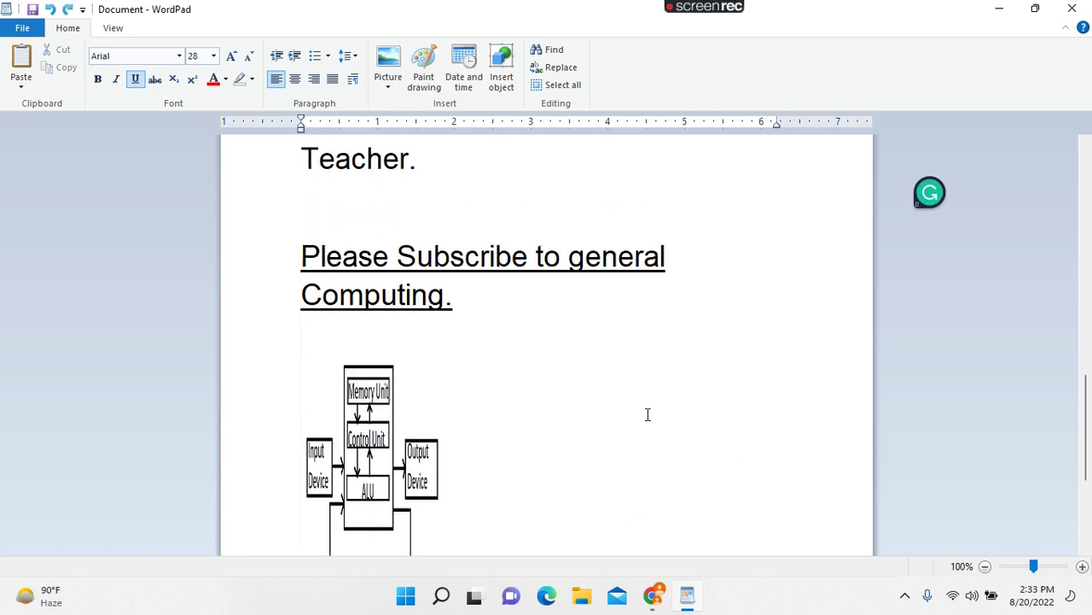
scroll(648, 414, "up", 10)
triple_click(317, 171)
left_click(317, 170)
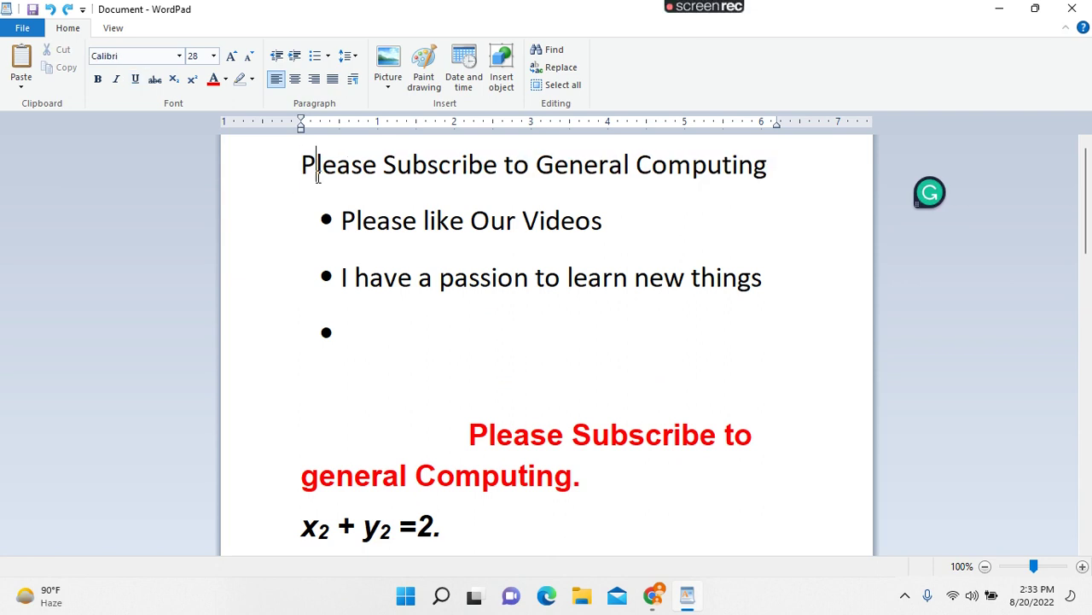
key("Home")
key("Return")
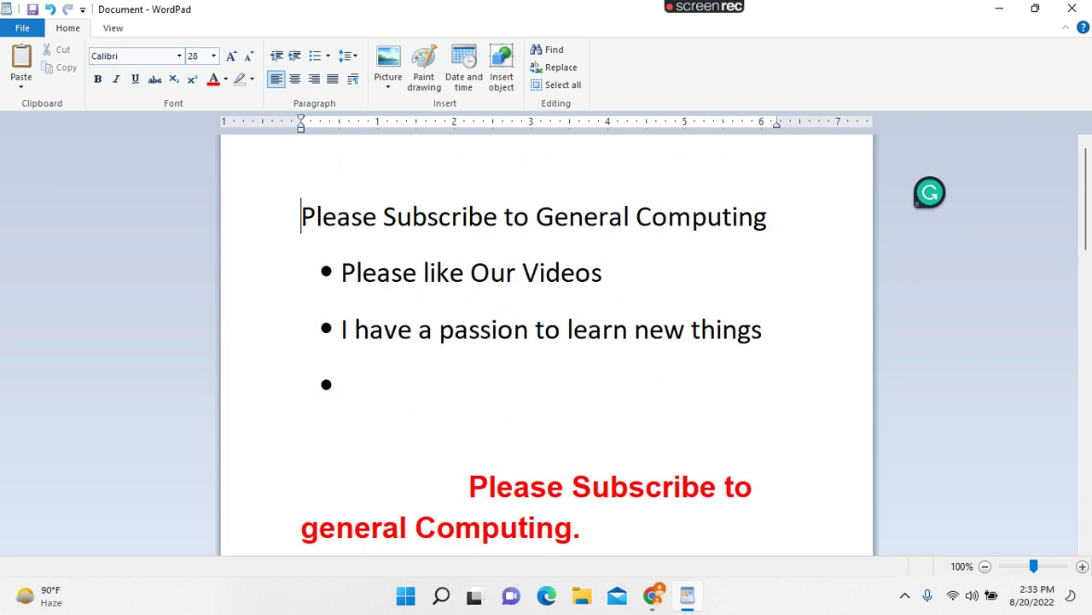